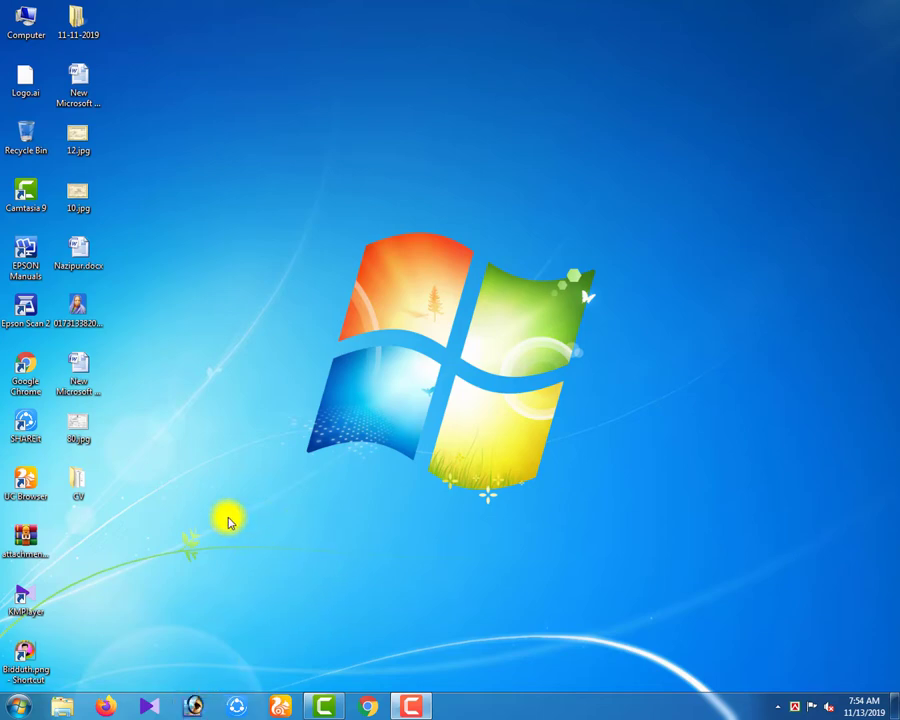
Launch Adobe Photoshop from the taskbar and let its empty workspace finish loading
left_click(194, 706)
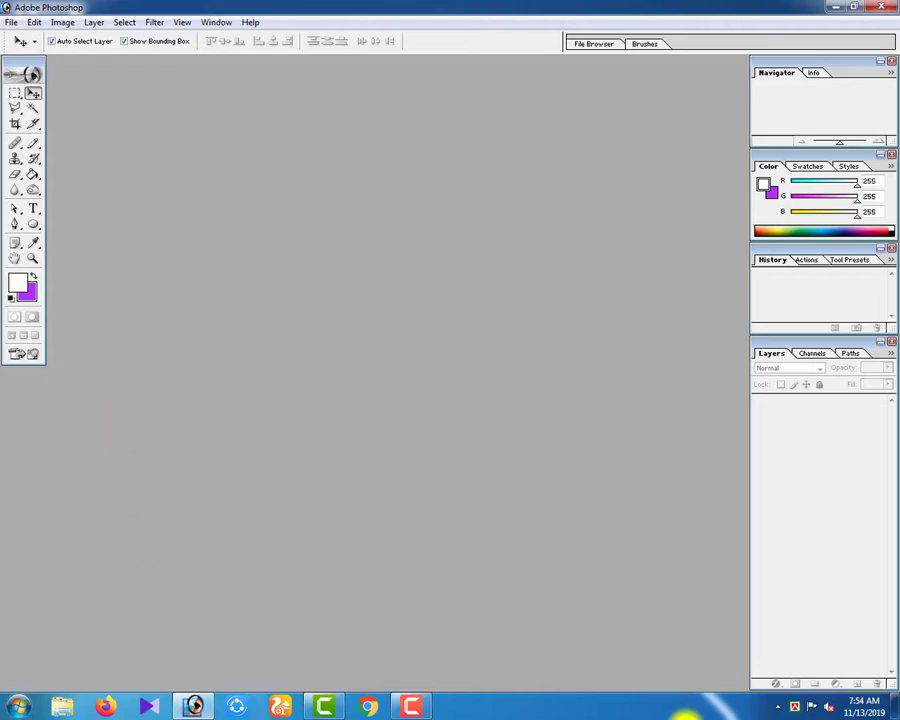
Import from EPSON L380 Series via File > Import, dismissing the Windows colour-scheme warning
left_click(14, 23)
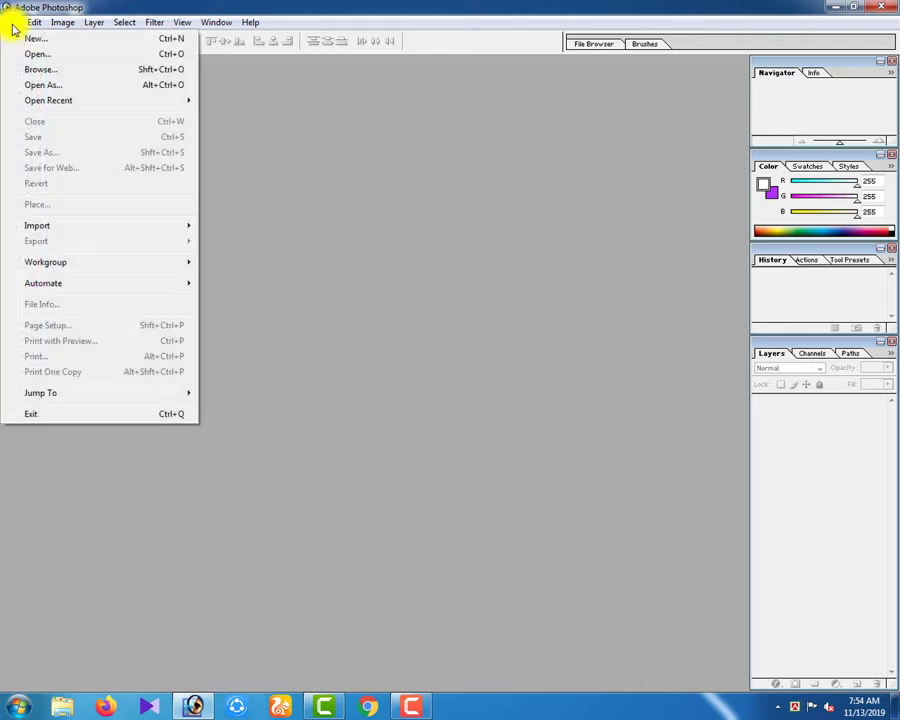
mouse_move(37, 228)
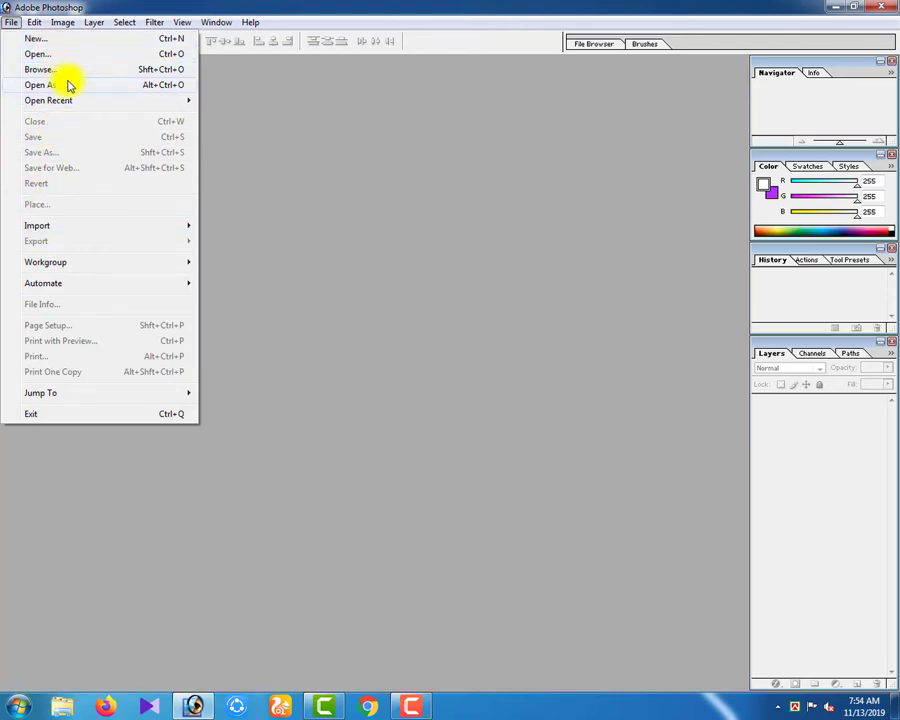
mouse_move(78, 104)
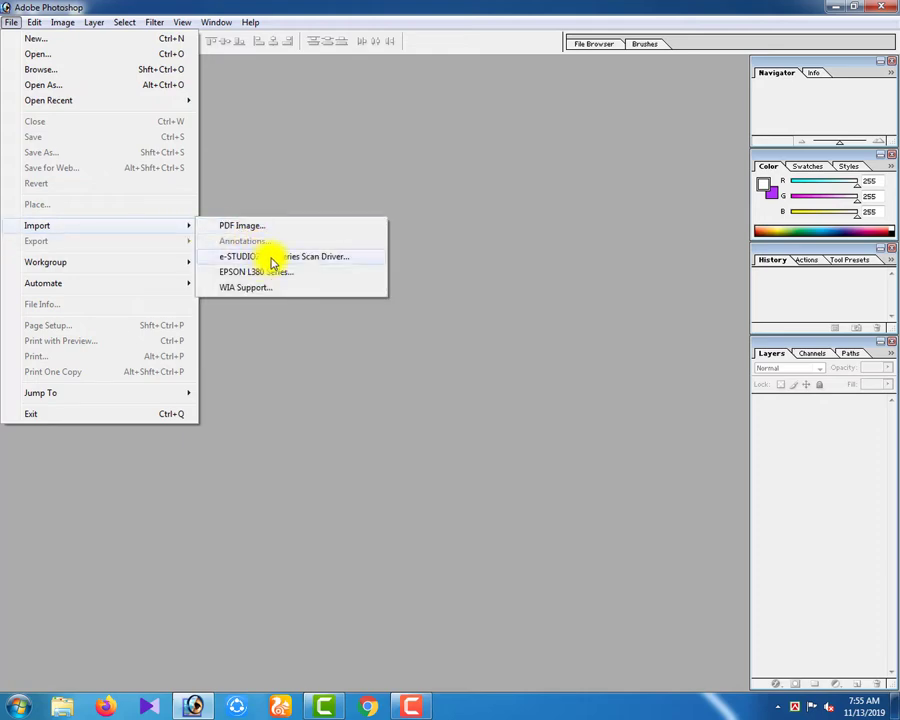
left_click(338, 271)
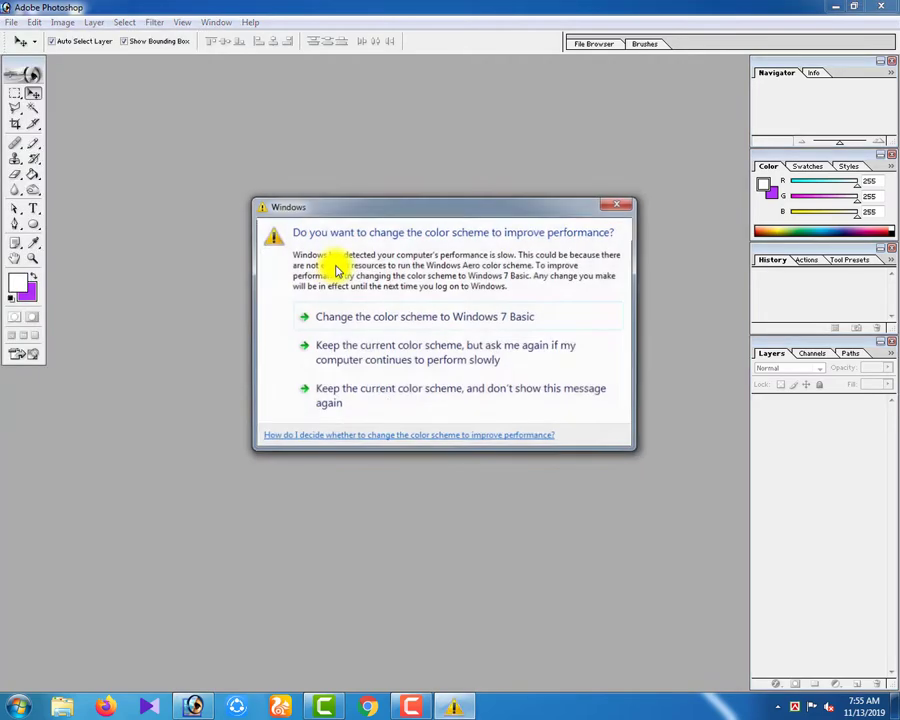
left_click(612, 204)
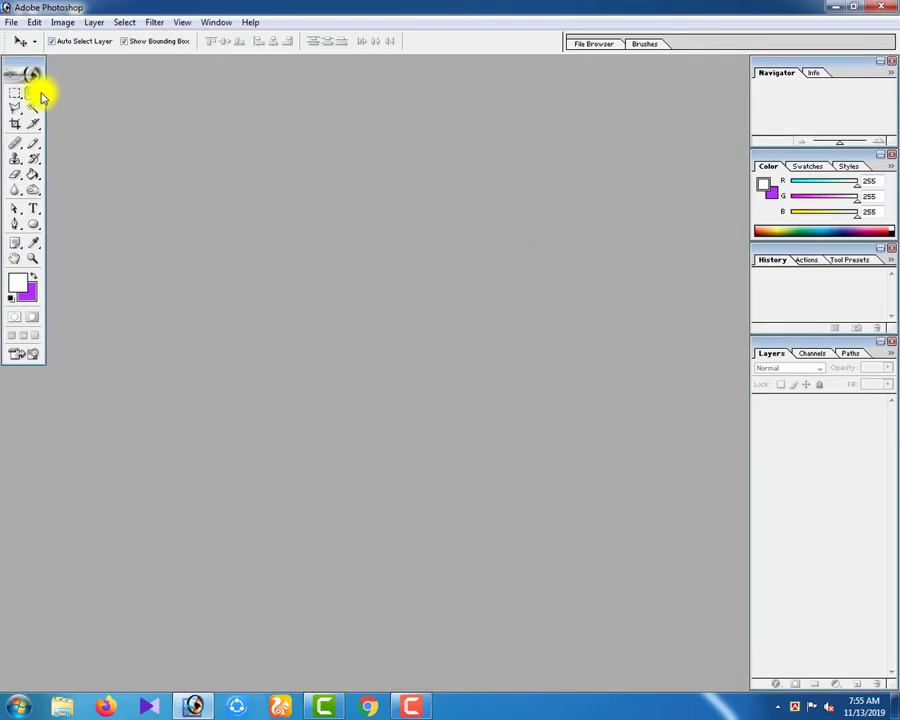
left_click(12, 22)
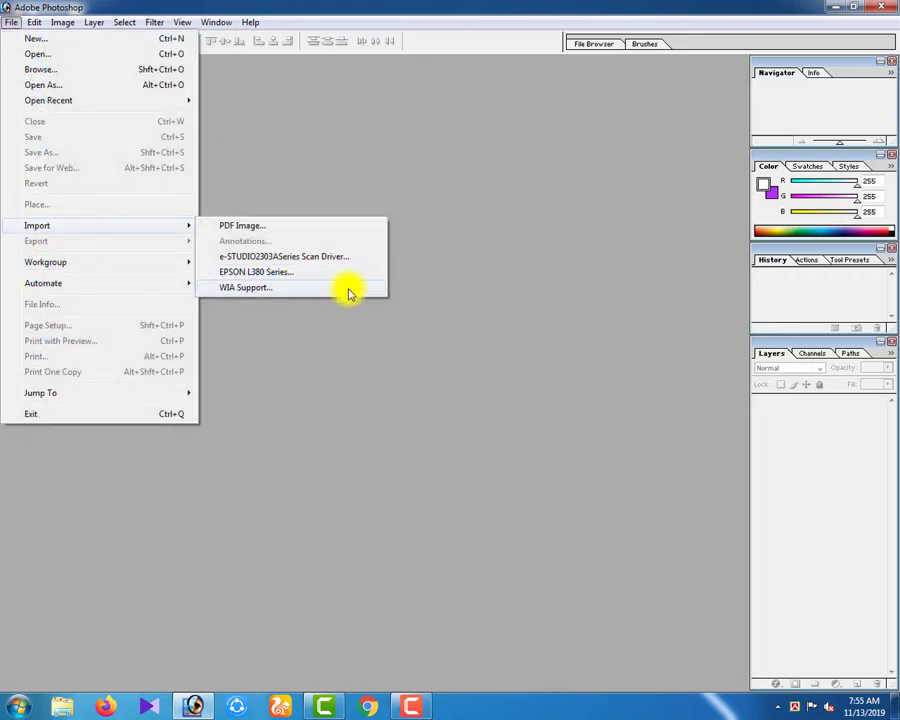
Start the EPSON L380 scan with A4 size, Color image type and 300 dpi resolution
left_click(284, 279)
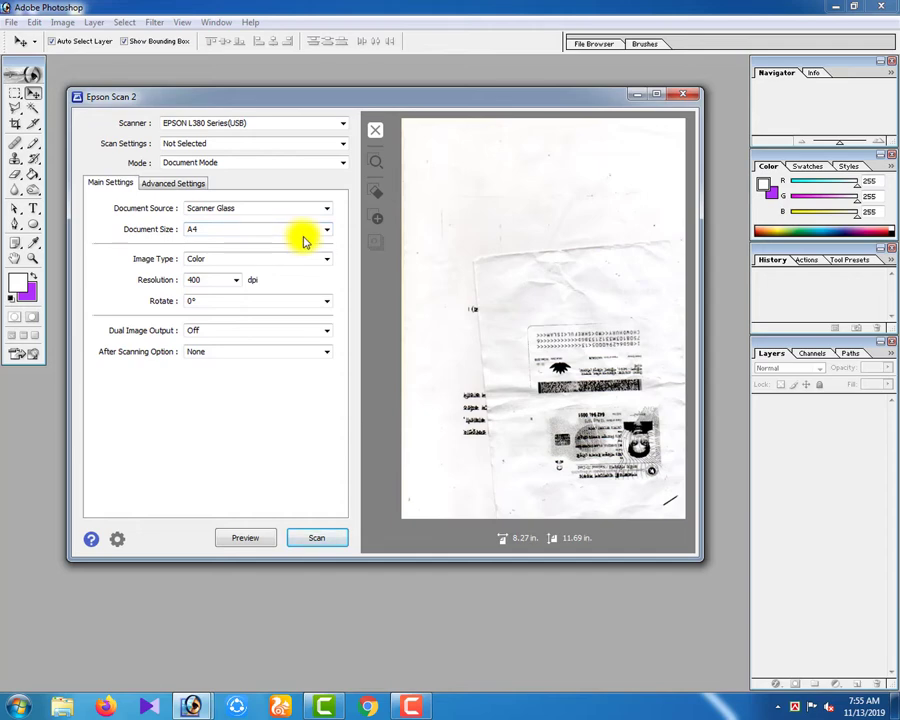
left_click(240, 228)
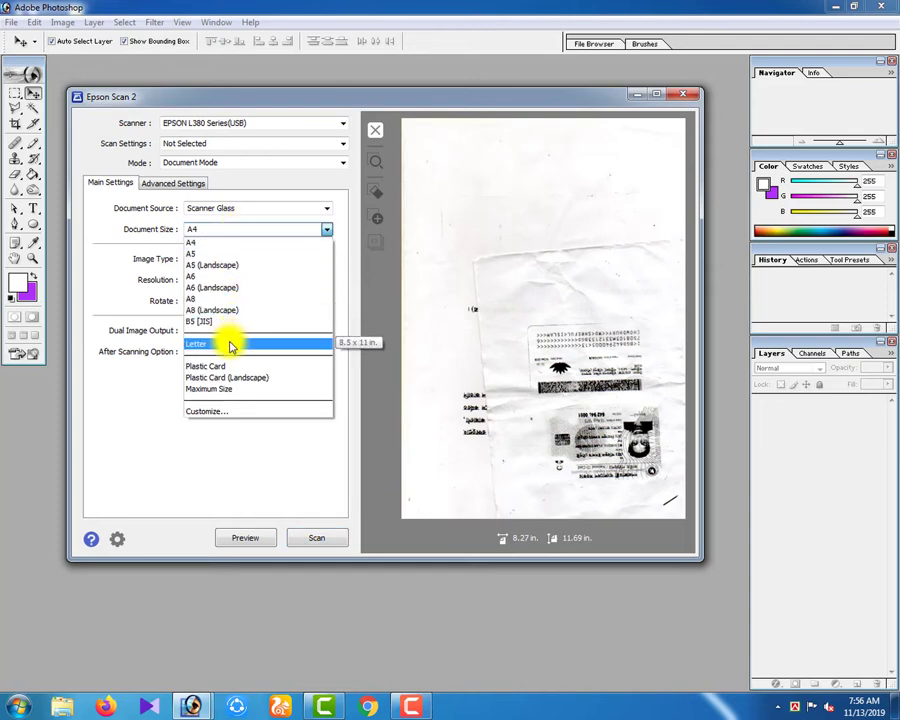
left_click(232, 236)
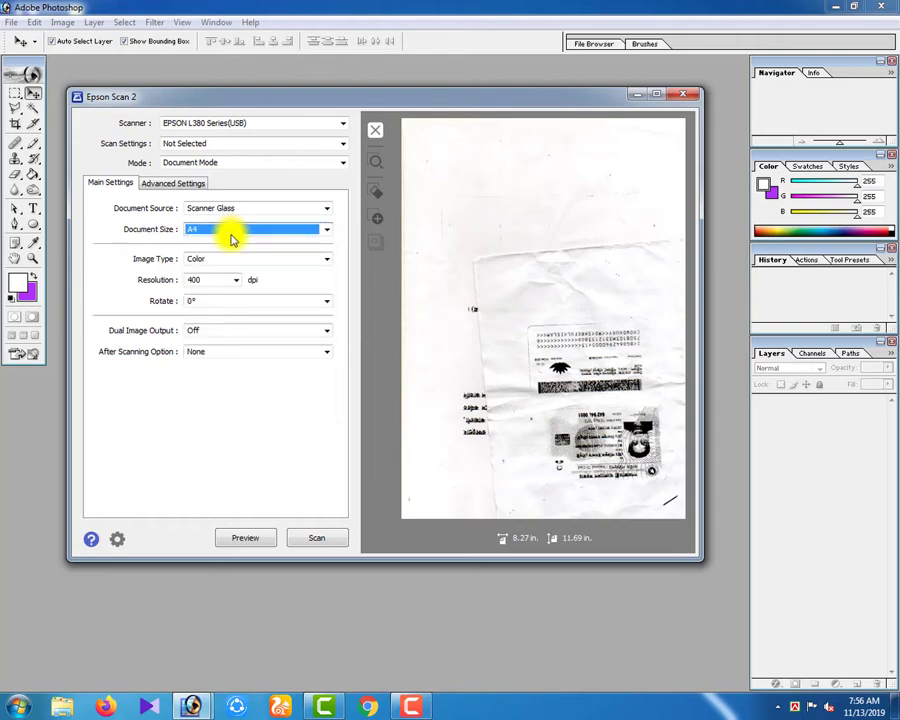
left_click(238, 261)
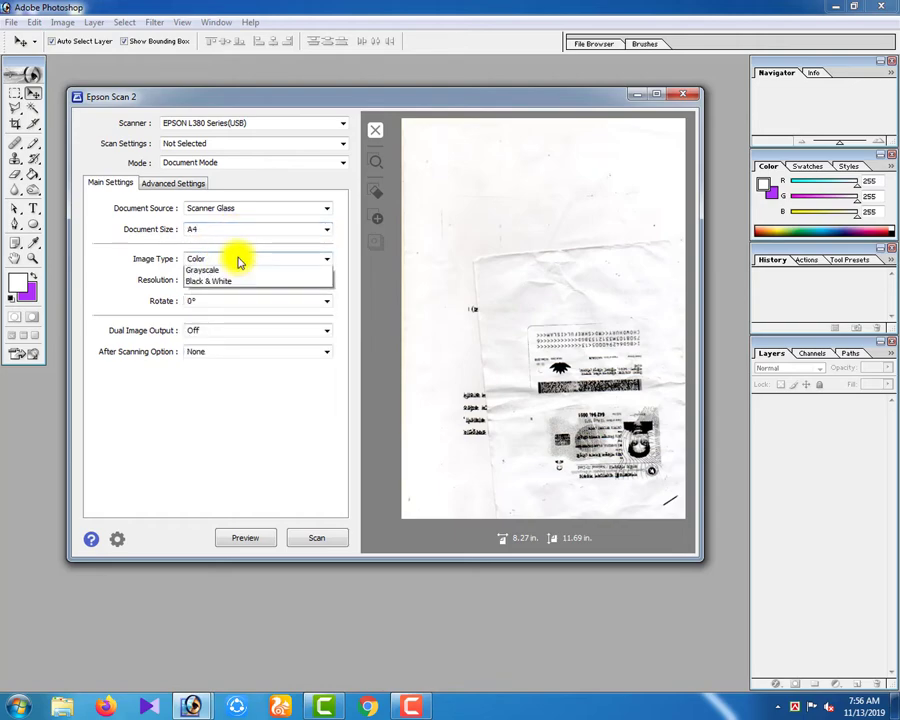
left_click(238, 261)
left_click(238, 261)
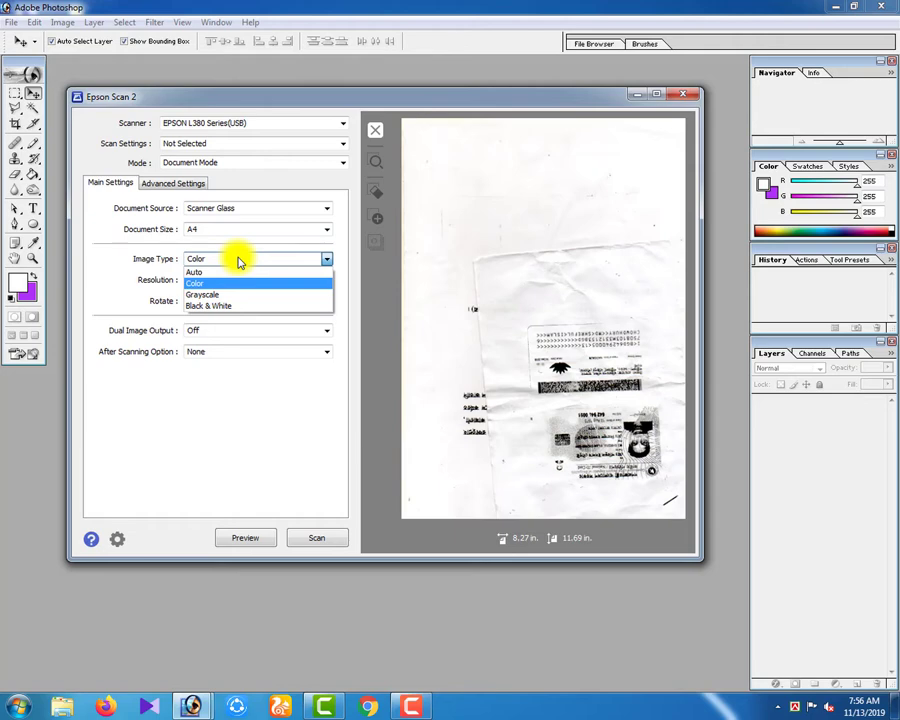
left_click(238, 261)
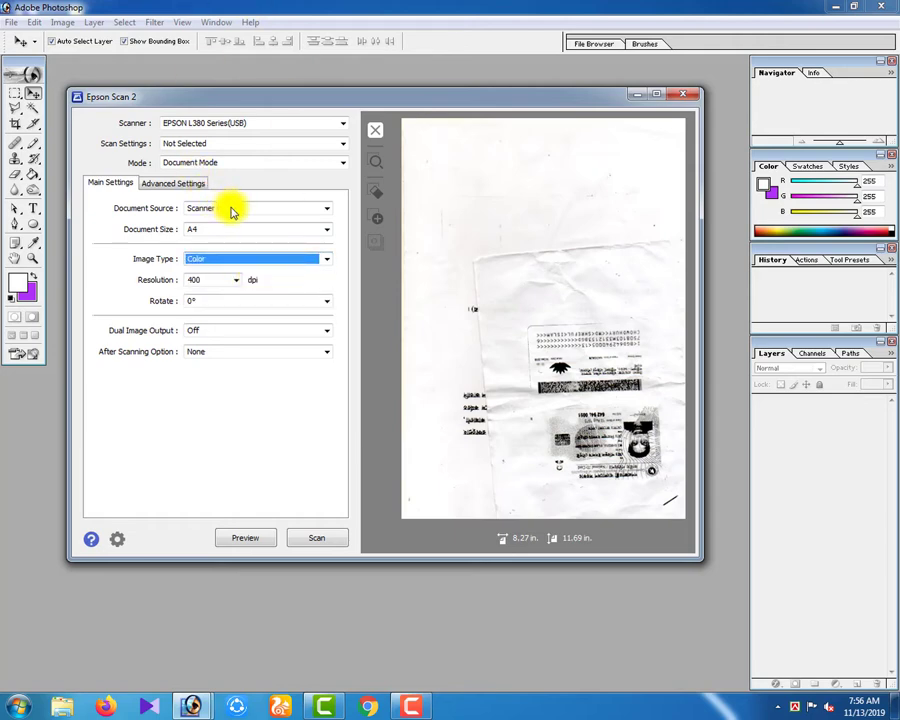
double_click(200, 281)
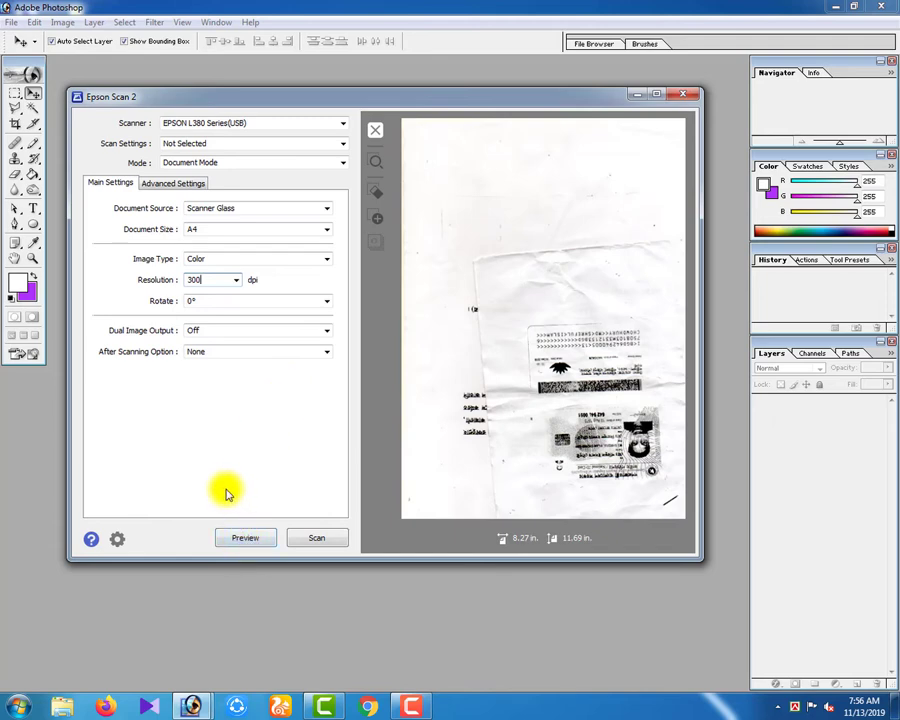
Preview the doctor's letterhead and scan it into Photoshop as Untitled-1
left_click(247, 540)
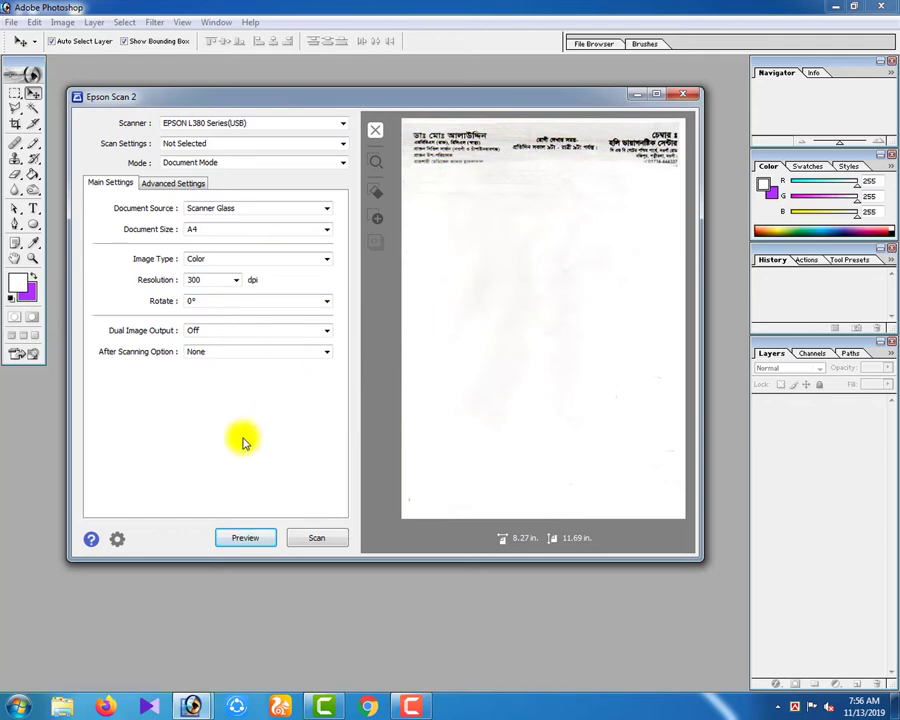
left_click(322, 537)
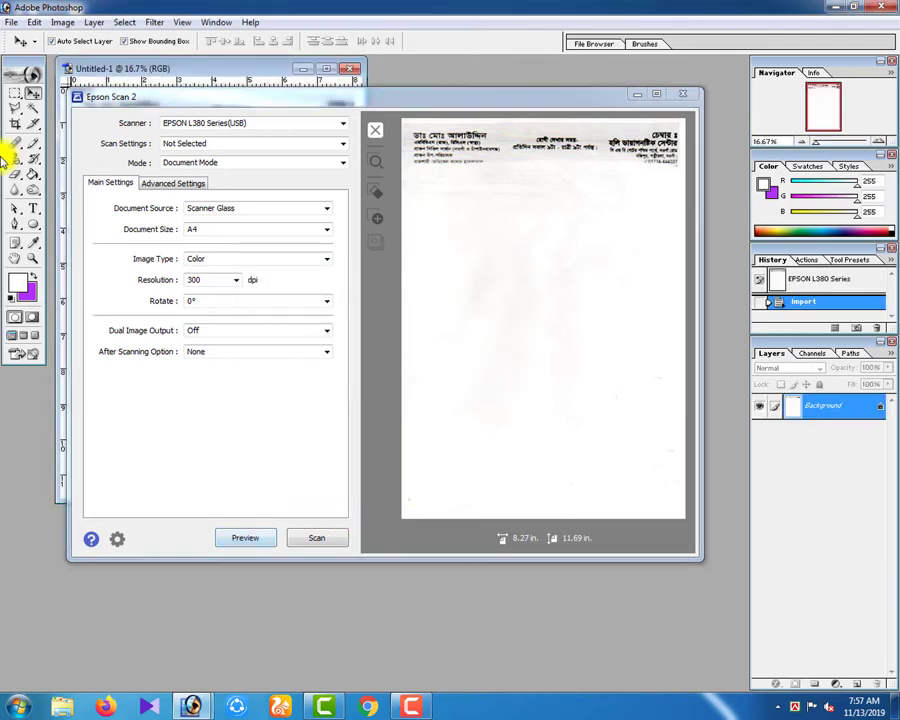
Close the scanner window, fit the scan on screen, and zoom in to inspect the paper
left_click(680, 94)
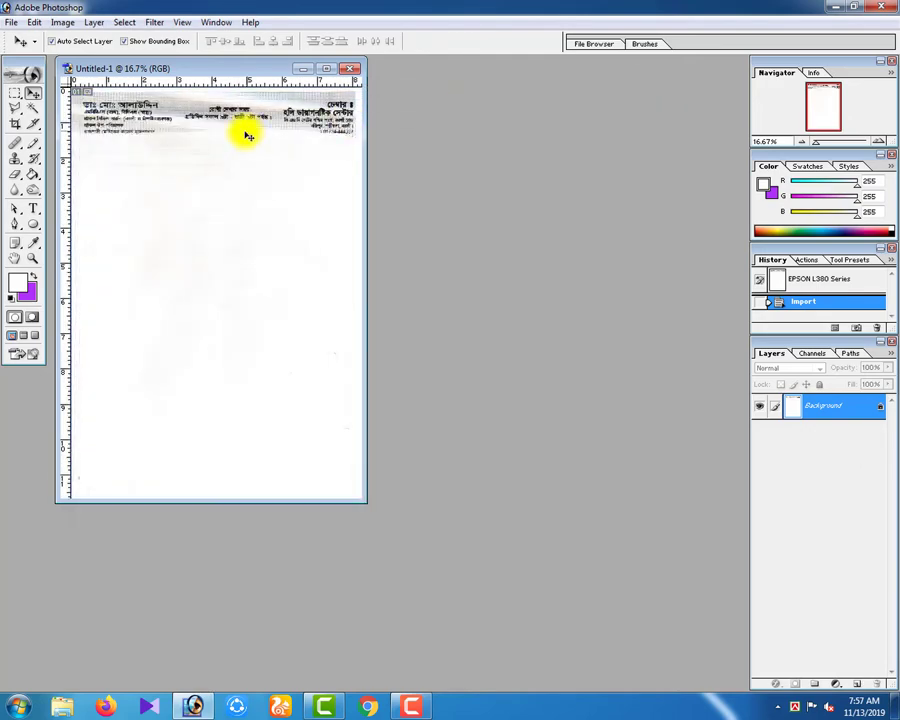
key("ctrl+0")
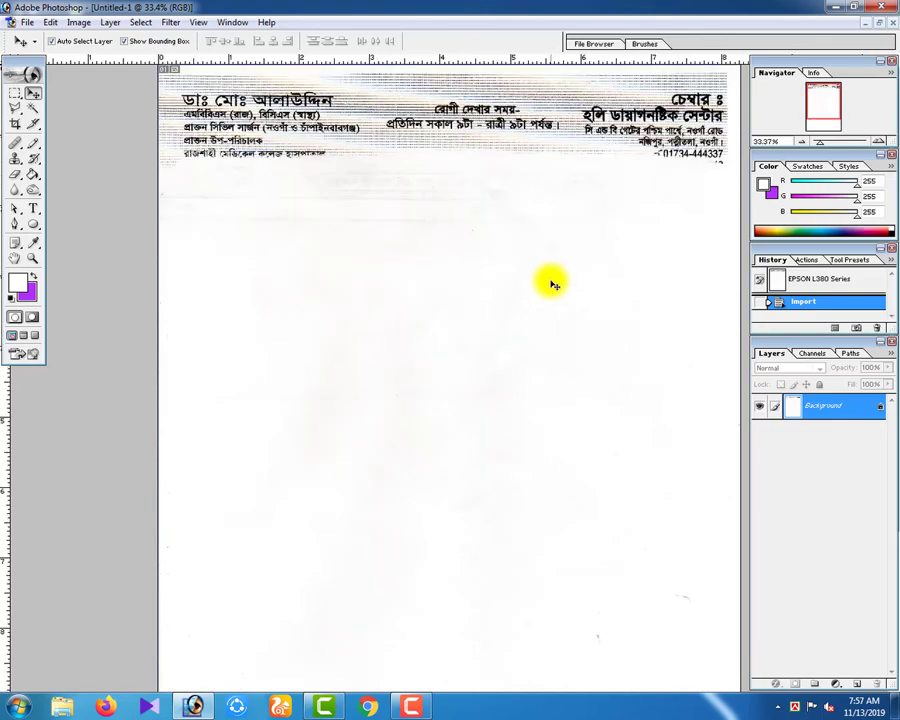
key("ctrl+plus")
key("ctrl+plus")
scroll(527, 268, "up", 2)
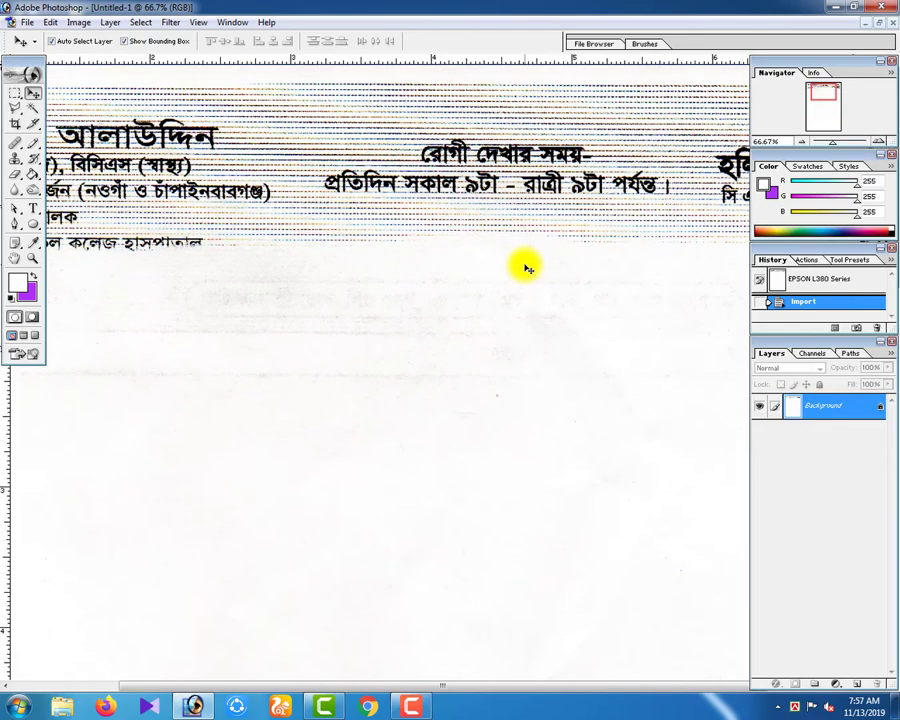
key("ctrl+plus")
key("ctrl+plus")
key("ctrl+plus")
key("ctrl+plus")
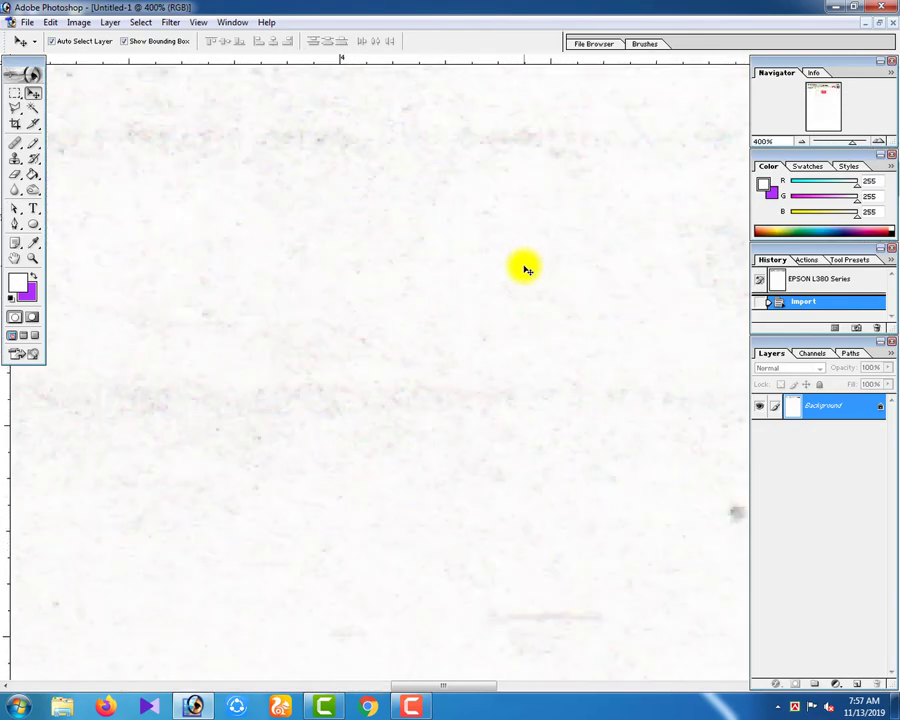
key("ctrl+minus")
key("ctrl+minus")
key("ctrl+minus")
key("ctrl+minus")
key("ctrl+minus")
key("ctrl+minus")
key("ctrl+minus")
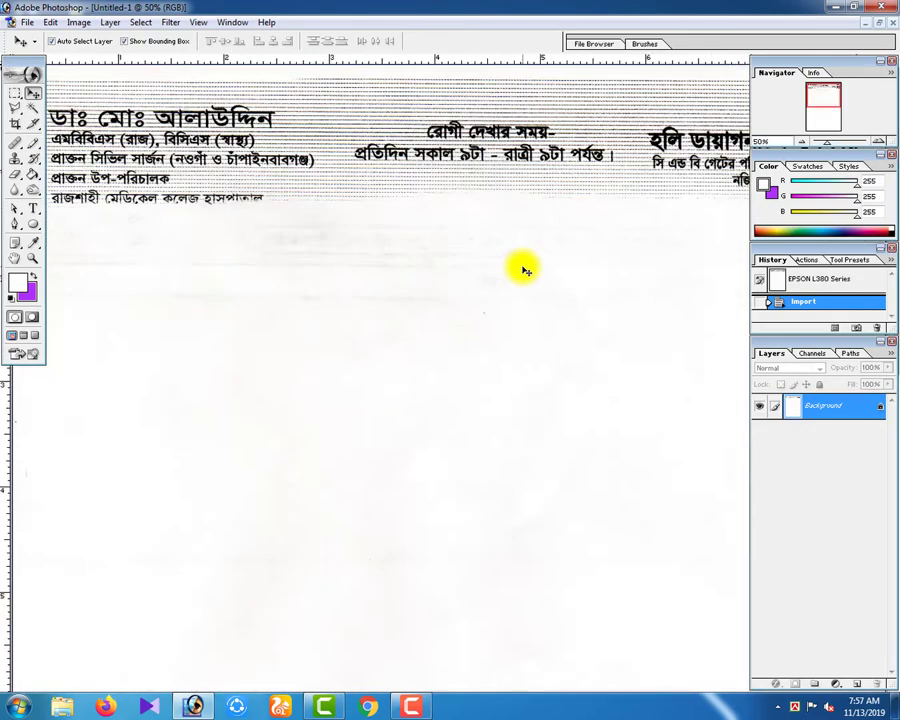
scroll(486, 221, "up", 1)
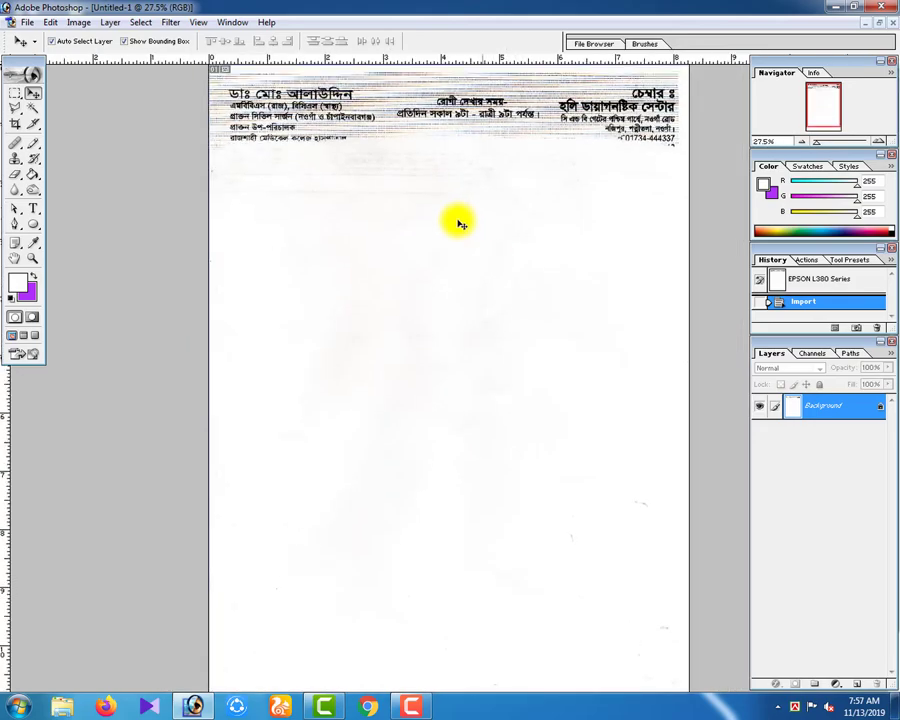
Select the Crop tool, re-examine the header text up close, and open Levels with Ctrl+L
left_click(16, 123)
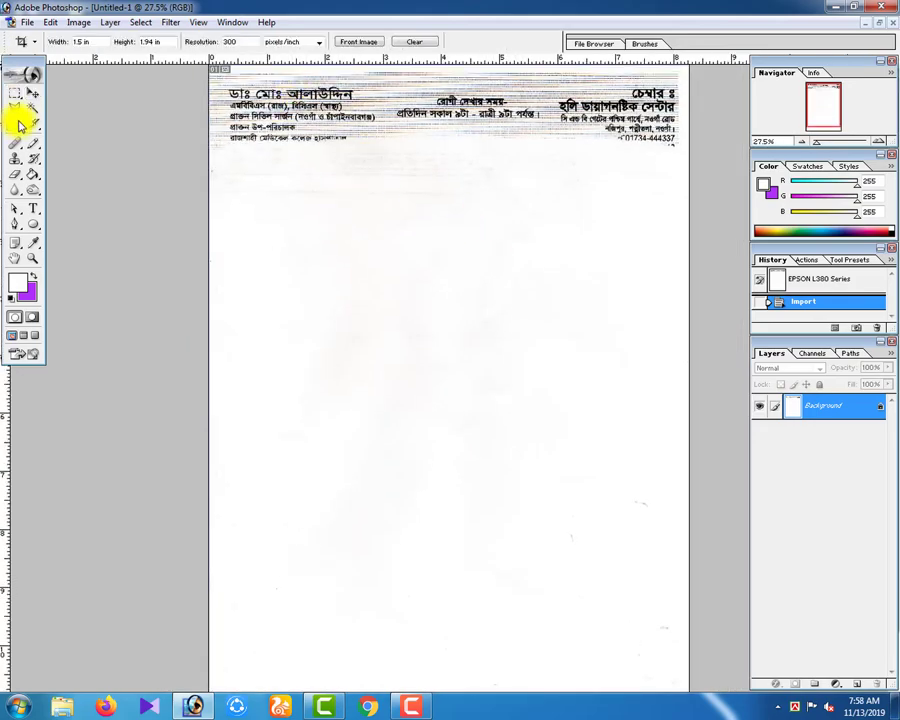
scroll(366, 405, "down", 1)
scroll(470, 463, "up", 1)
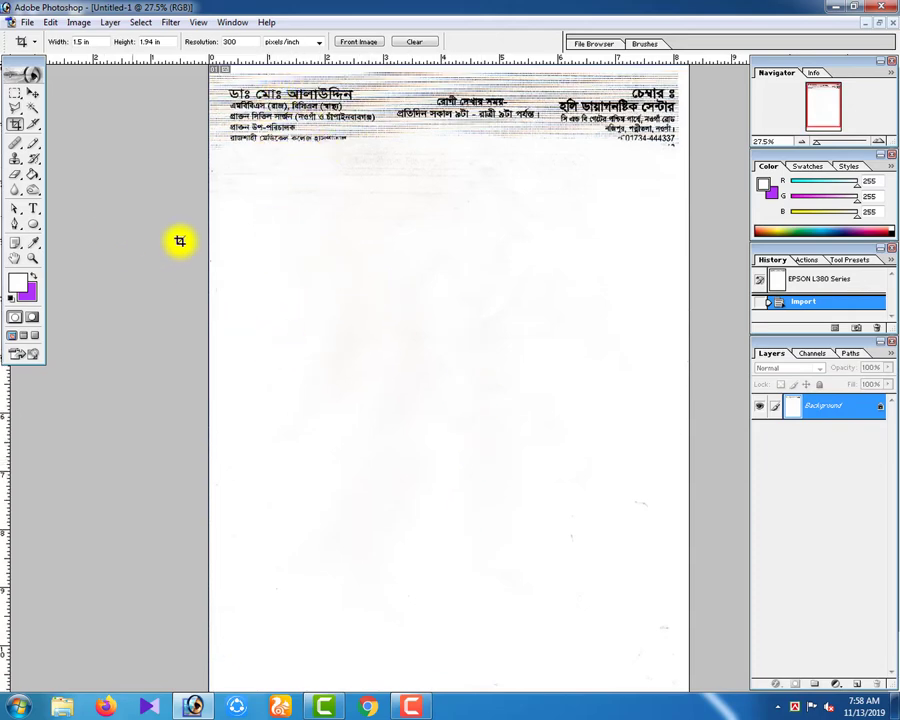
key("ctrl+plus")
key("ctrl+plus")
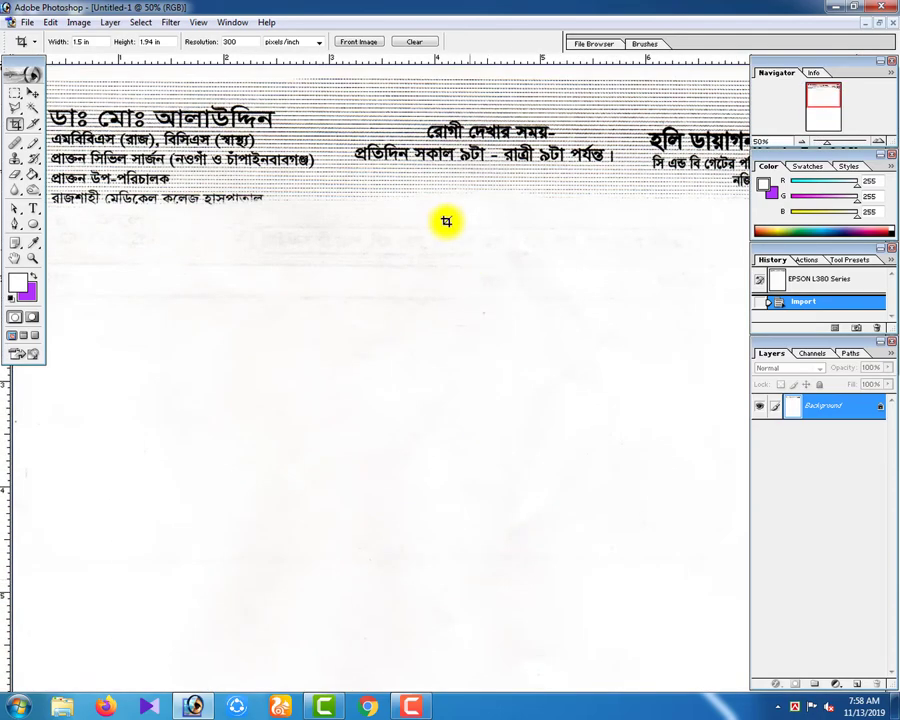
scroll(350, 250, "down", 2)
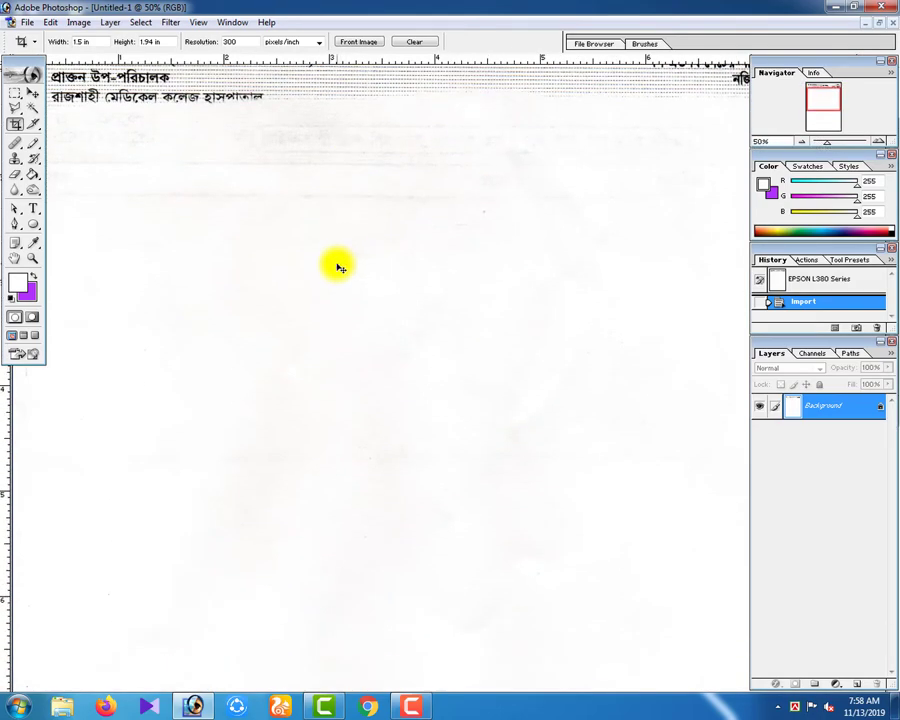
key("ctrl+minus")
key("ctrl+minus")
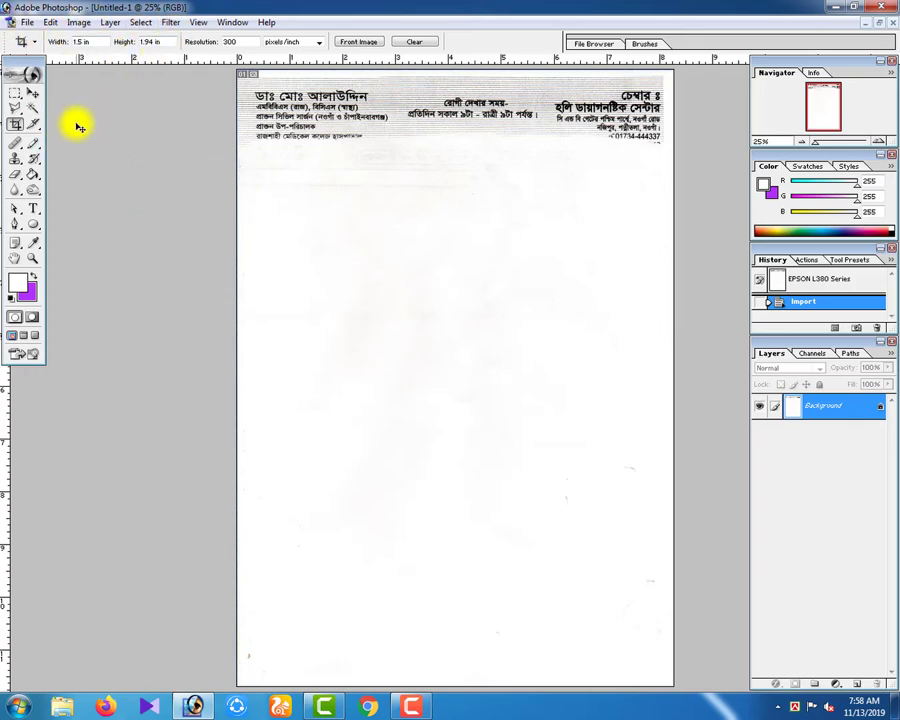
key("ctrl+l")
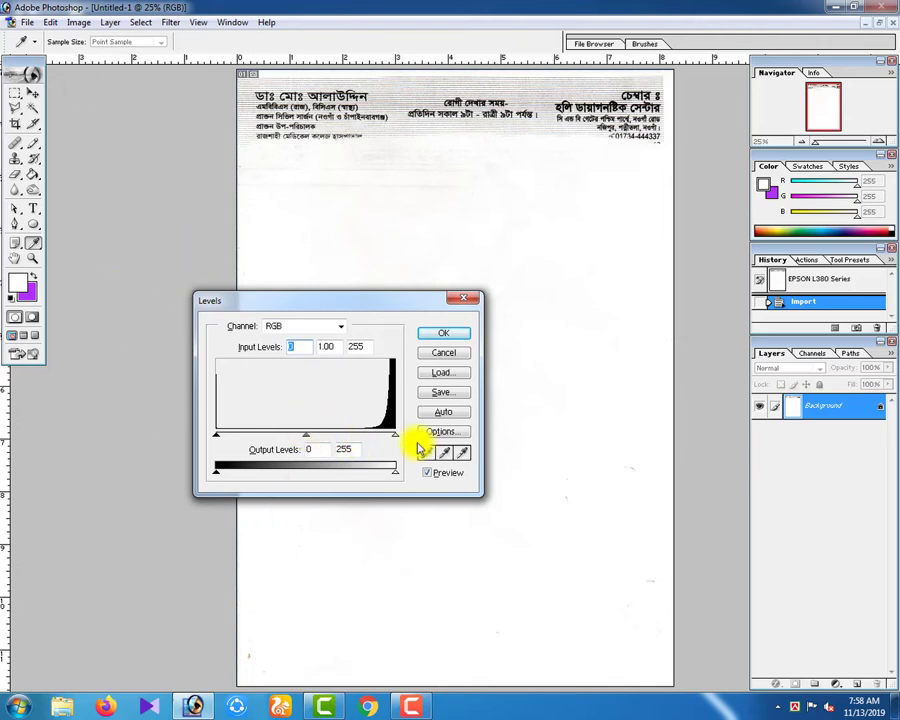
Drag the white input slider left until Input Levels read 0, 1.00, 146
left_click_drag(398, 436, 395, 440)
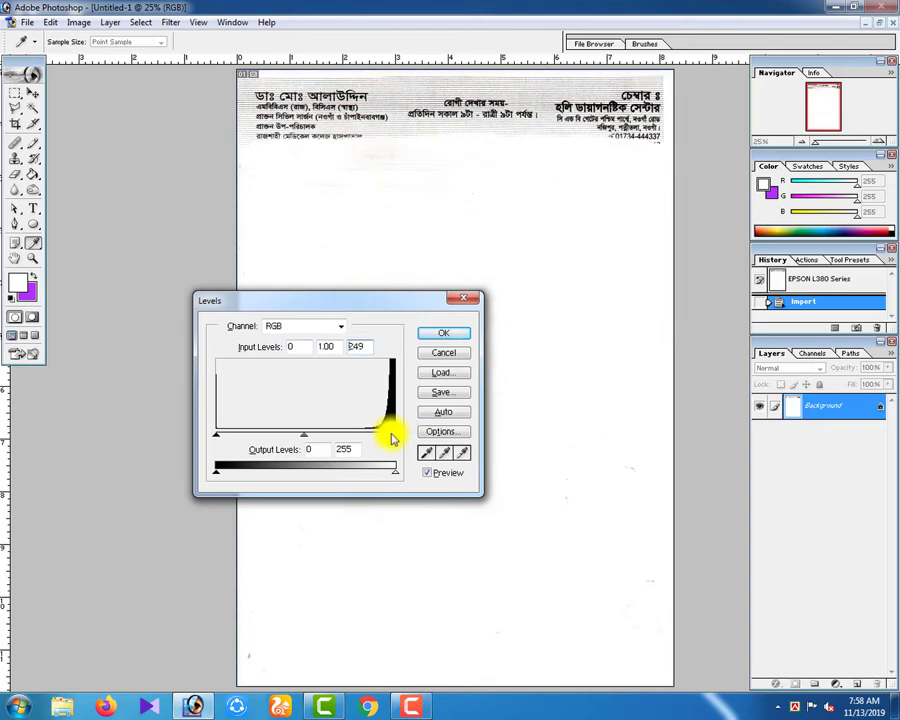
left_click_drag(393, 438, 319, 432)
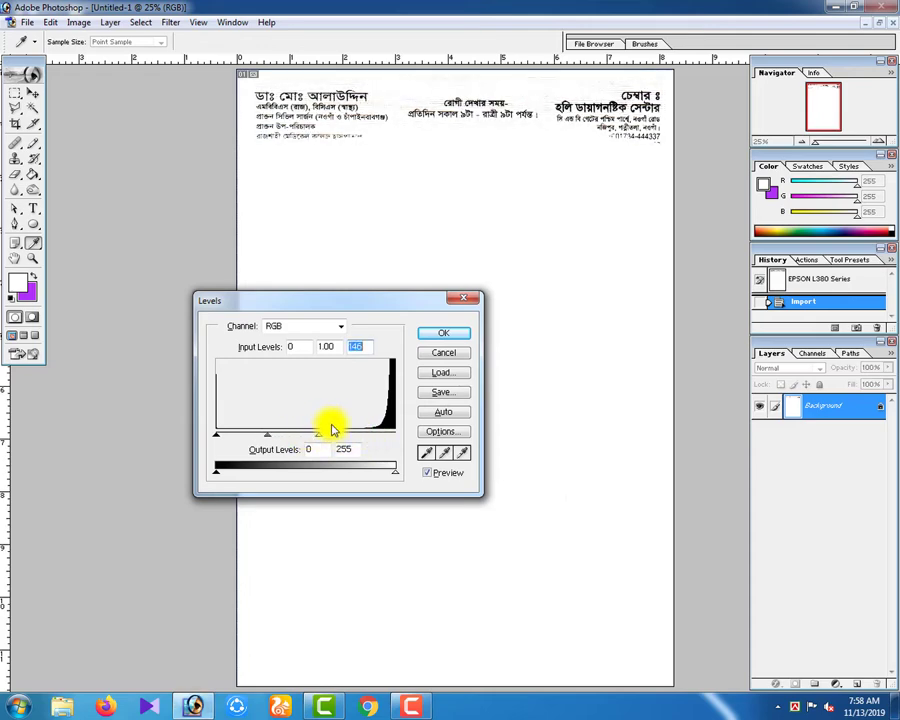
Apply the Levels adjustment and fit the whole brightened page in the window
left_click(448, 334)
key("c")
key("ctrl+0")
scroll(408, 357, "up", 1)
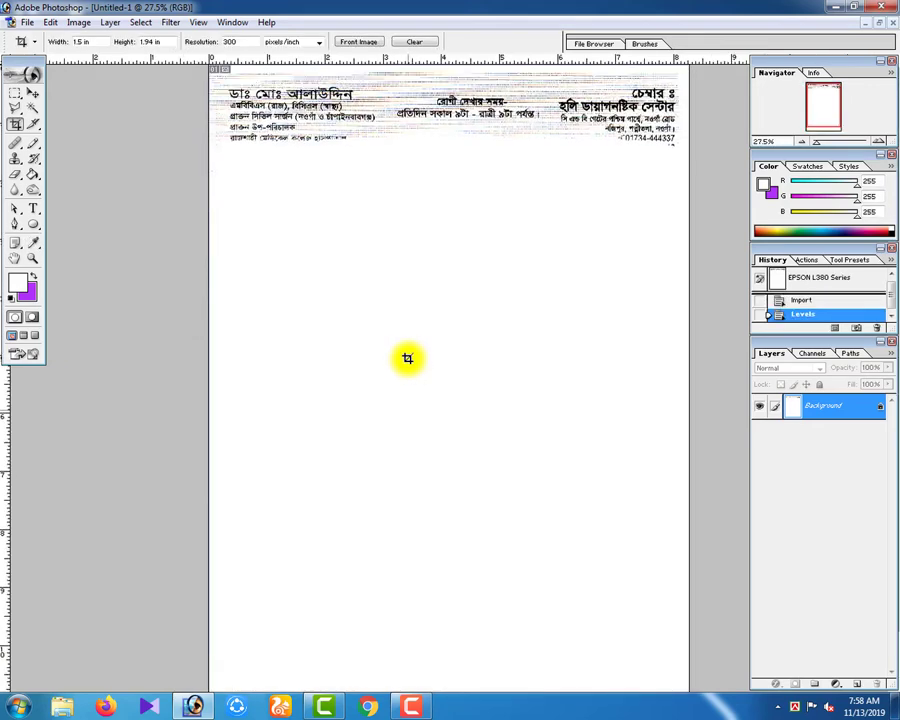
key("ctrl+minus")
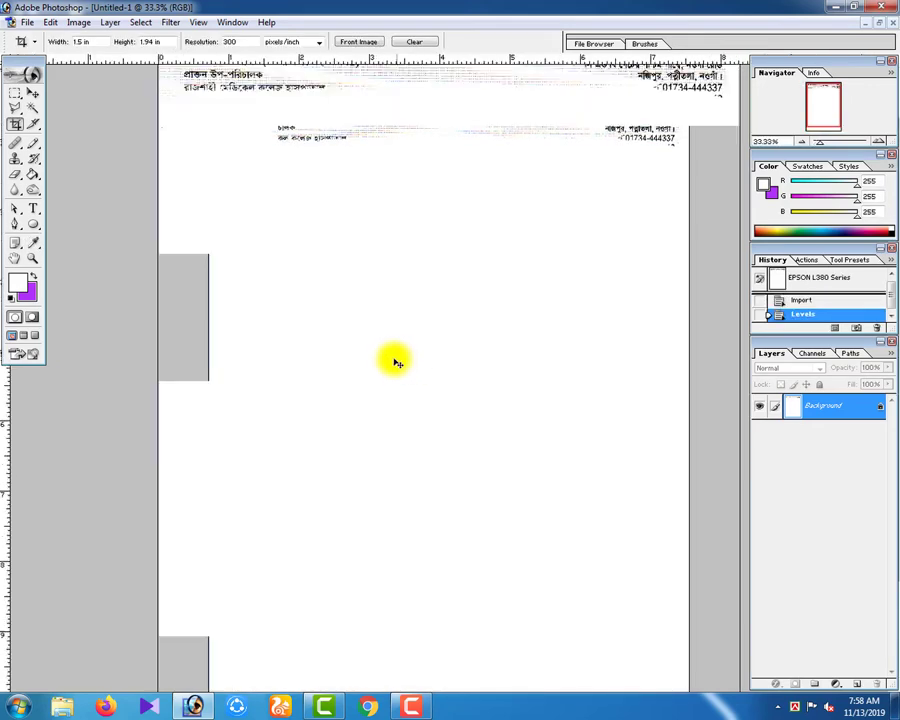
key("ctrl+minus")
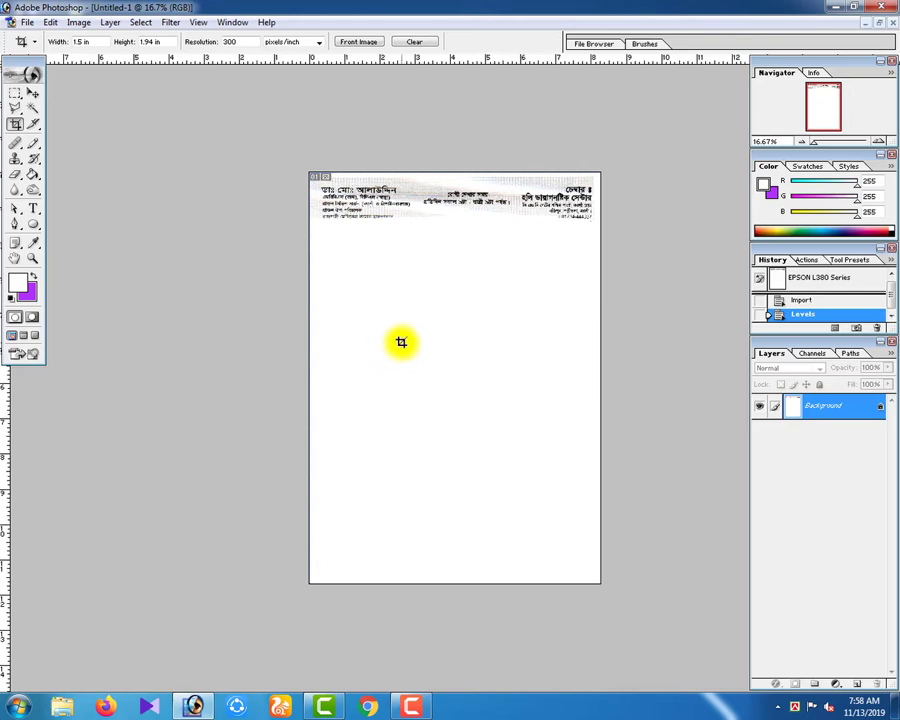
key("ctrl+0")
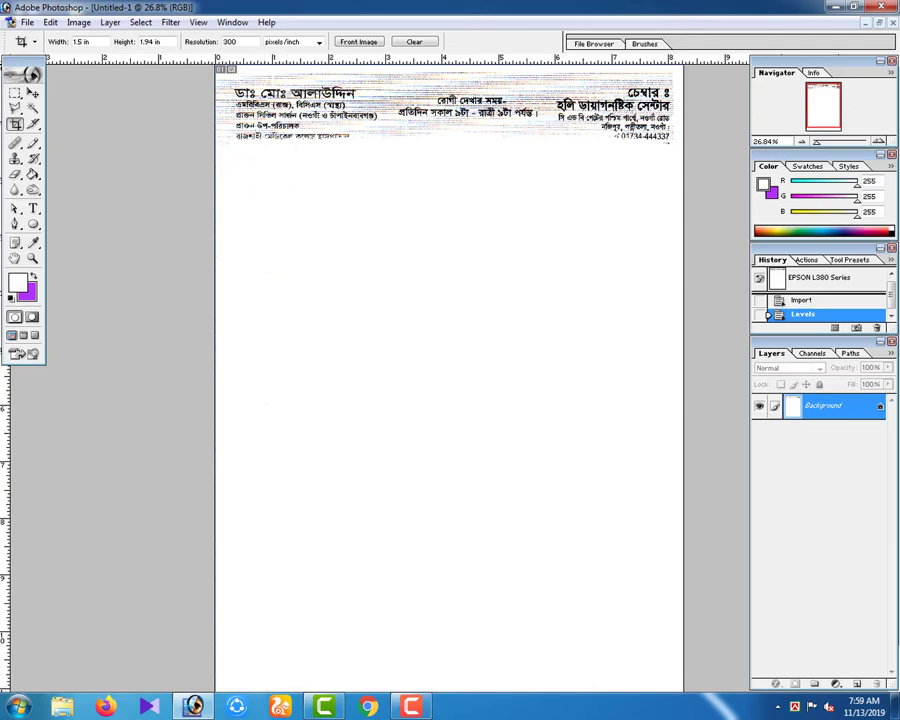
In Save As, name the file PAAD on the Desktop with JPEG as the format
left_click(27, 22)
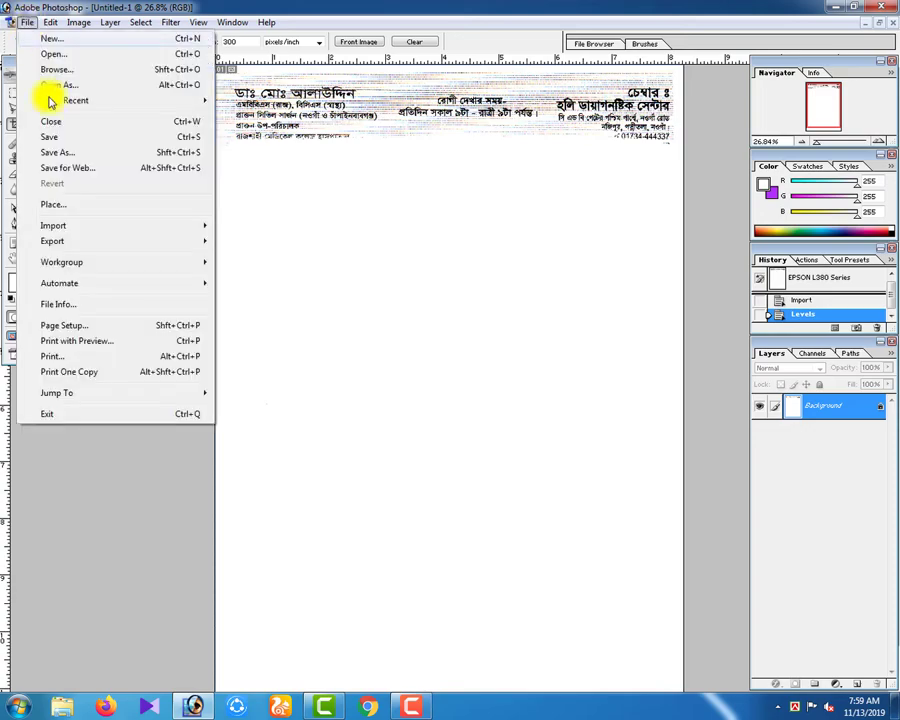
left_click(68, 152)
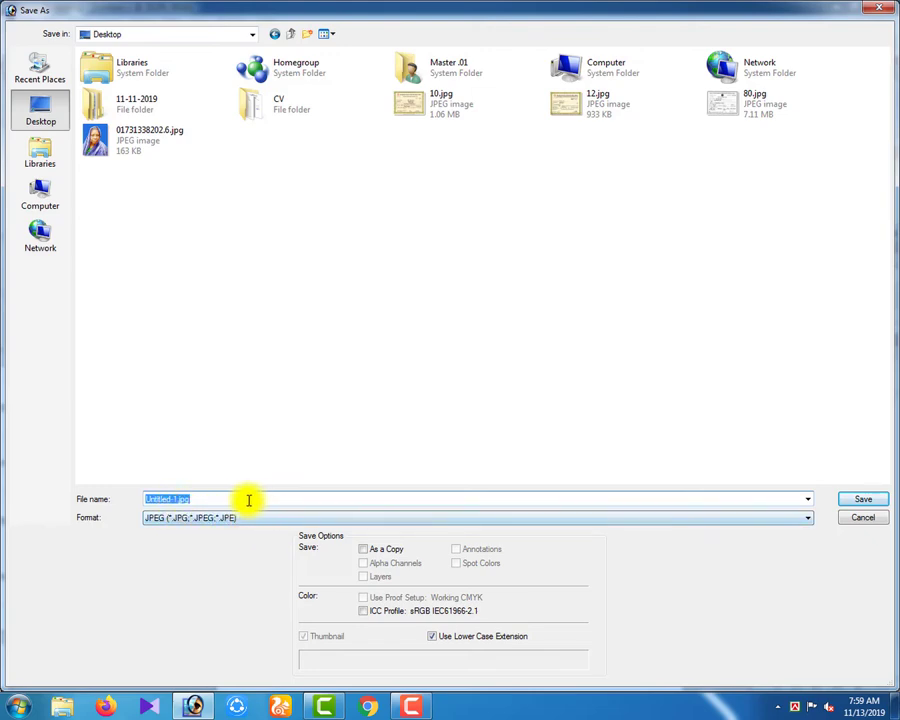
left_click_drag(242, 497, 85, 486)
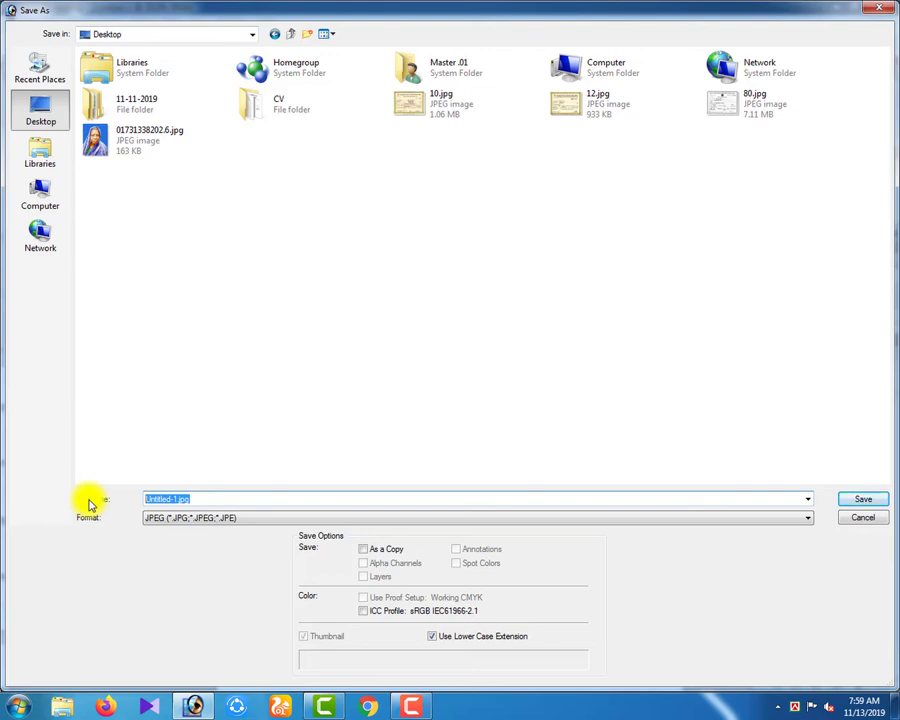
type("PAAD")
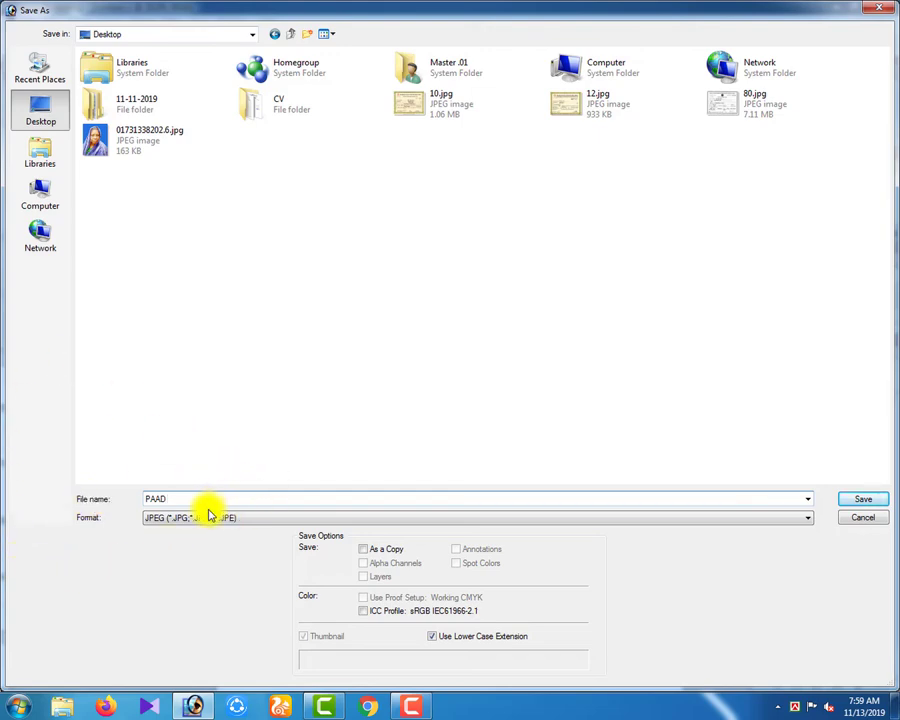
left_click(173, 518)
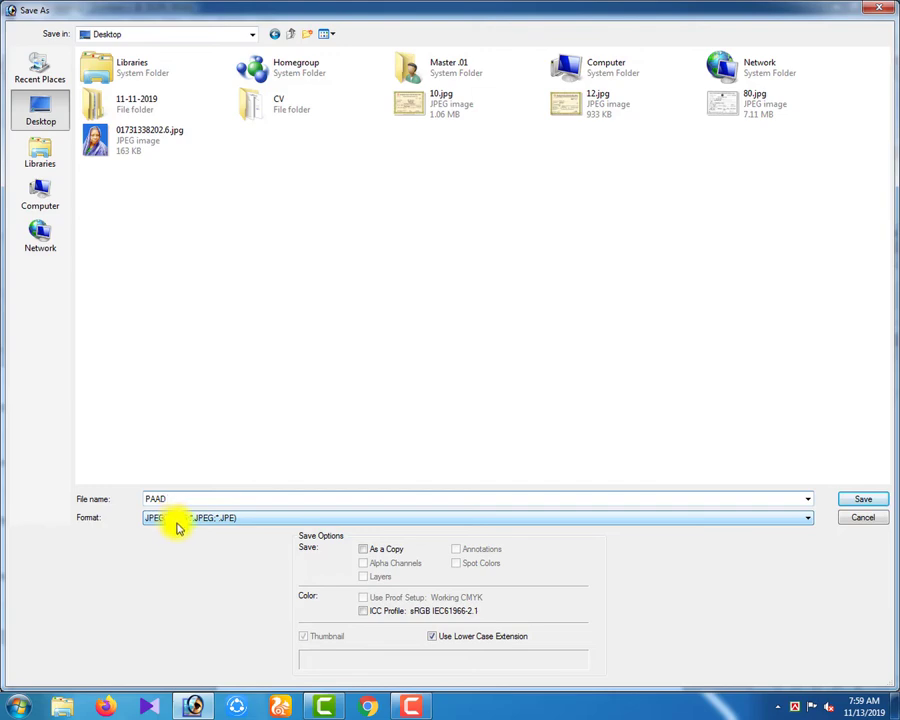
left_click(228, 521)
left_click(228, 521)
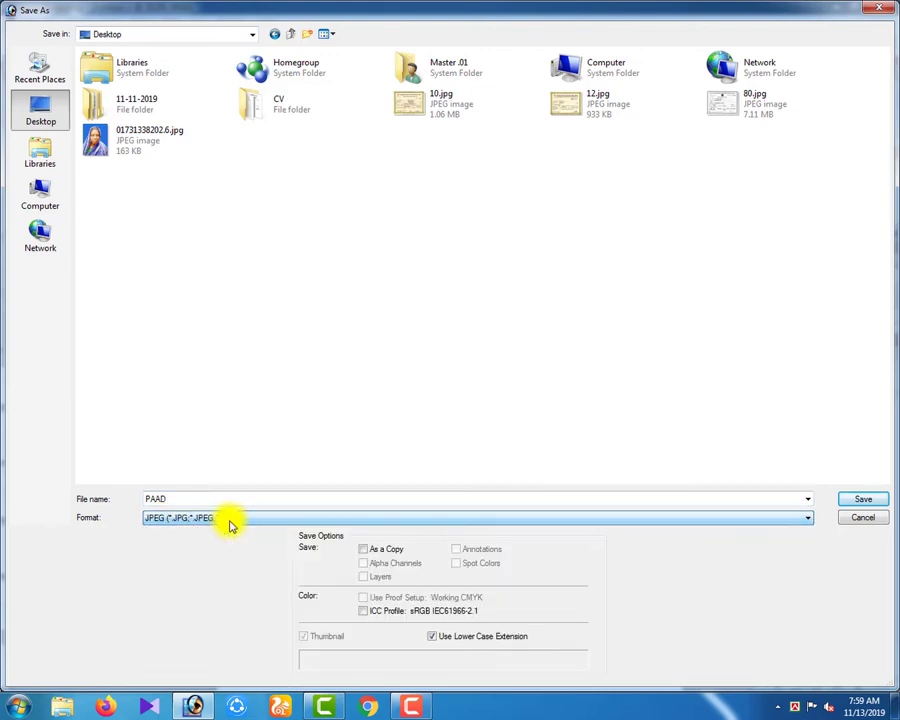
left_click(228, 521)
left_click(228, 521)
left_click(228, 521)
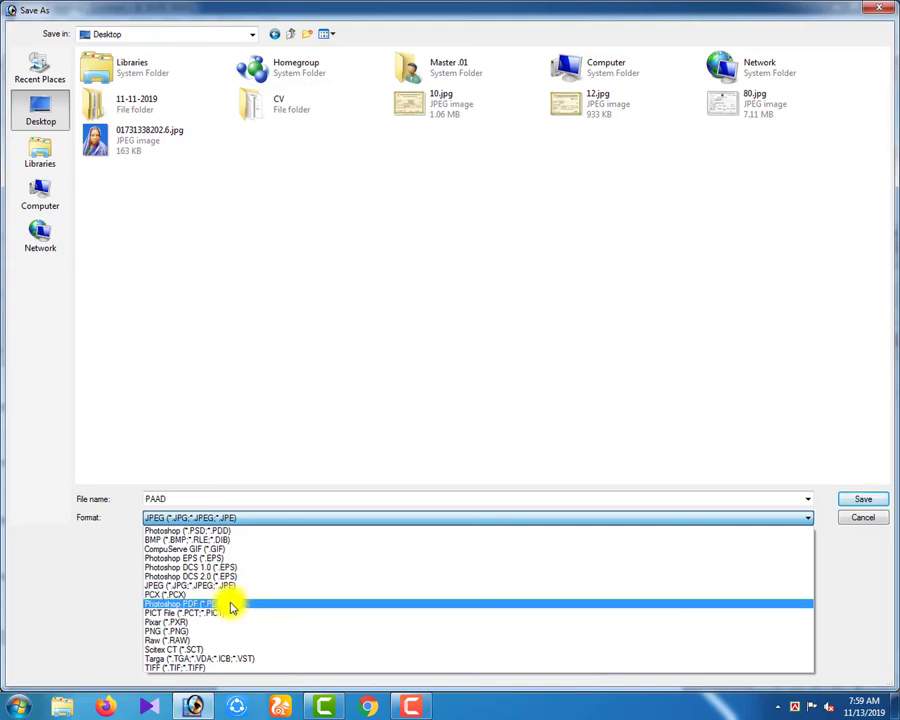
left_click(240, 588)
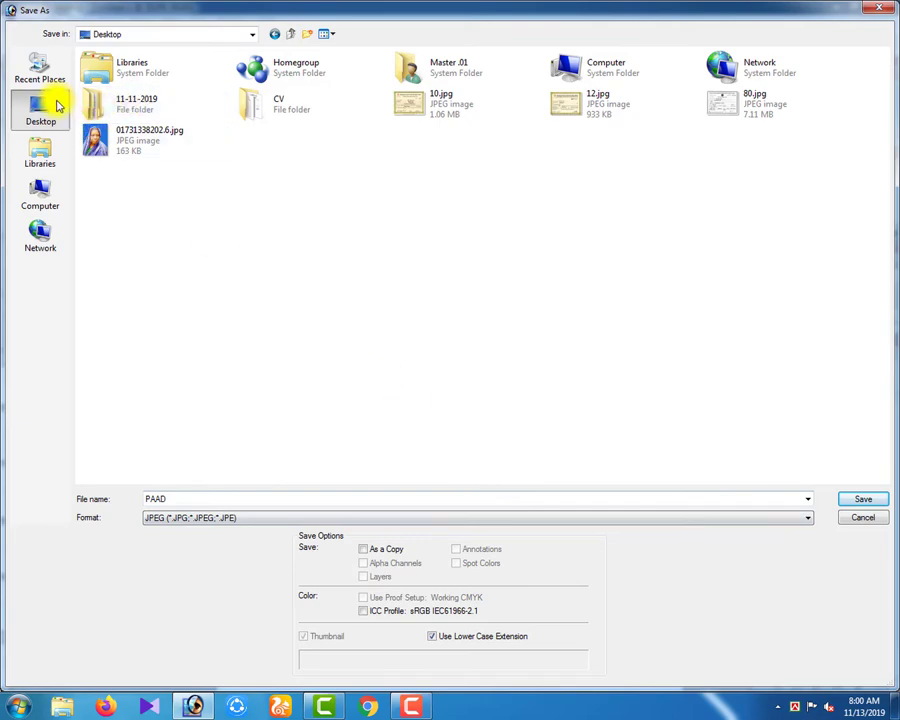
Save PAAD.jpg at Medium JPEG quality, then minimize Photoshop to the desktop
left_click(868, 500)
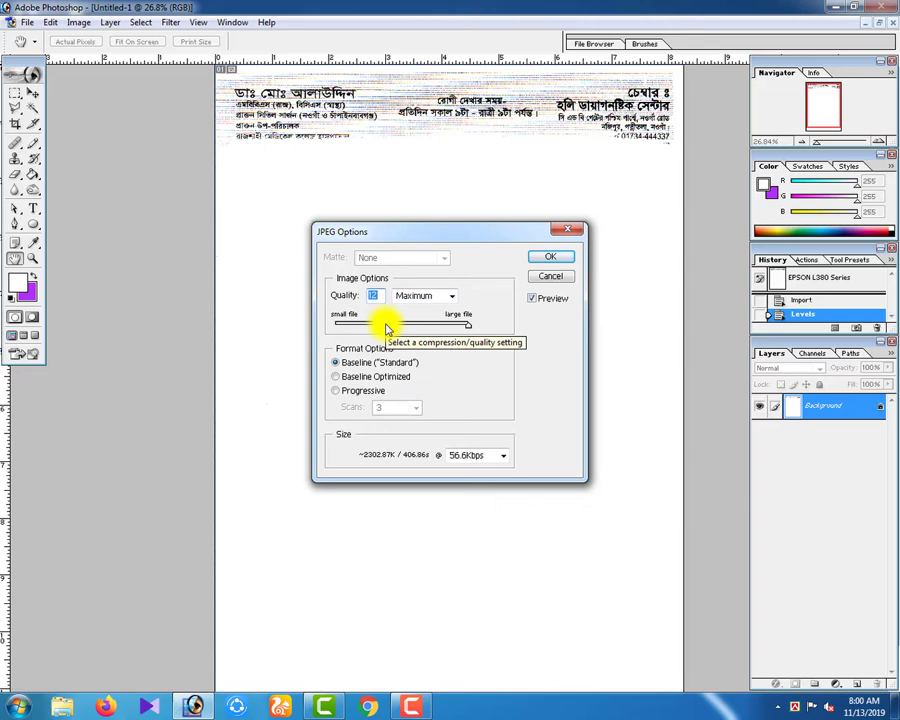
left_click(433, 304)
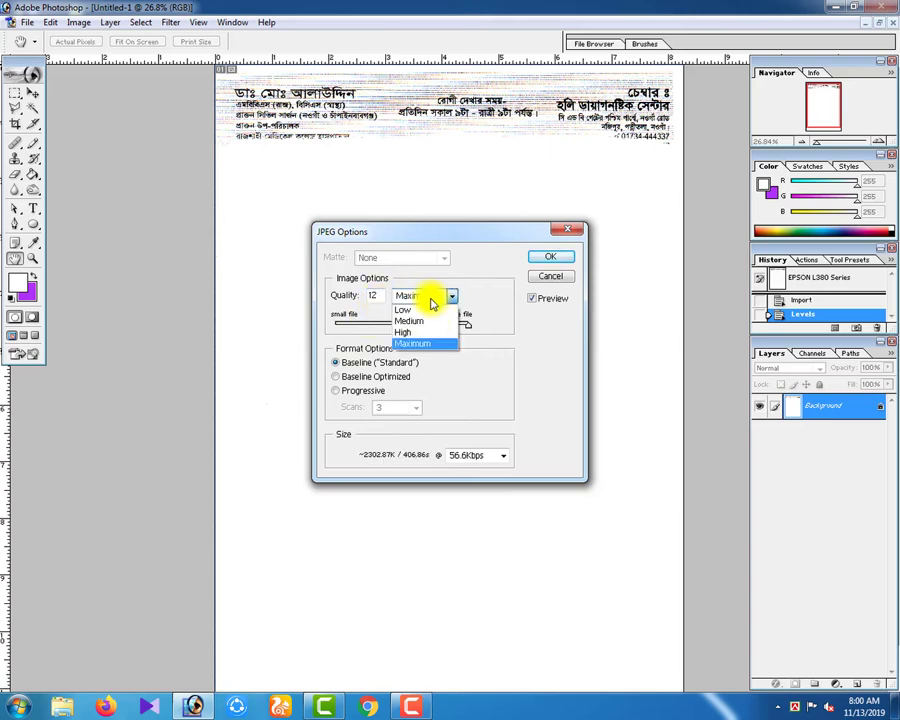
left_click(413, 333)
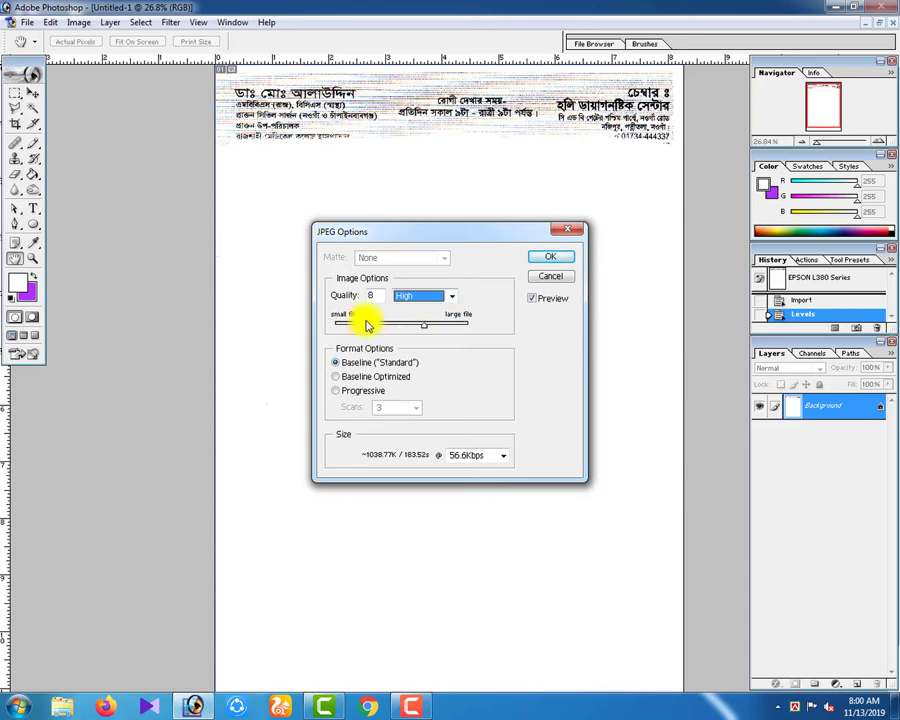
left_click_drag(422, 328, 468, 346)
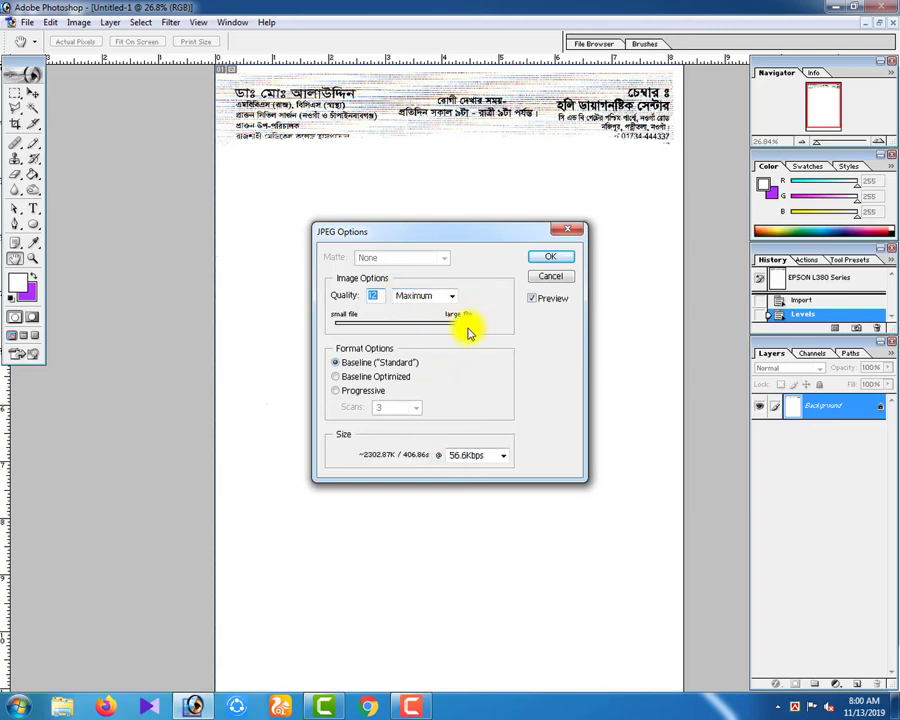
left_click_drag(465, 328, 481, 362)
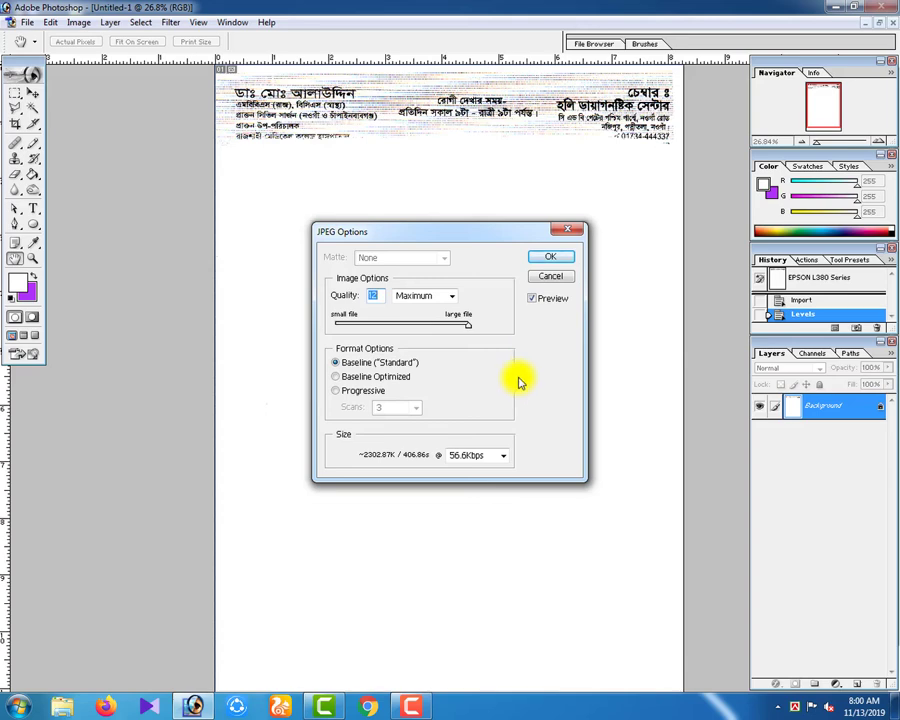
mouse_move(401, 328)
left_mouse_down()
mouse_move(414, 325)
mouse_move(404, 328)
left_mouse_up()
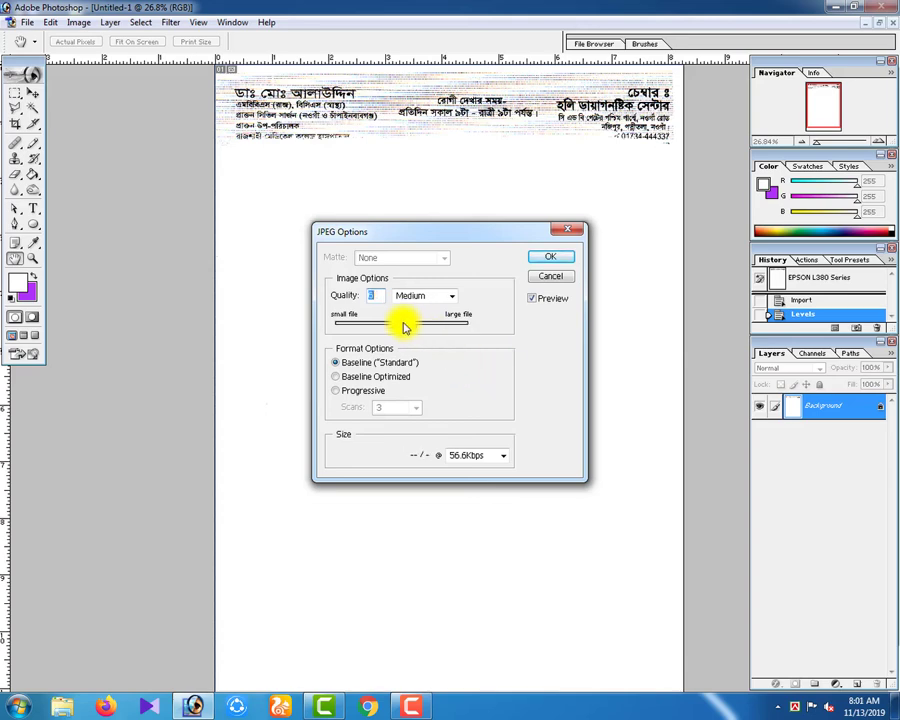
left_click(553, 259)
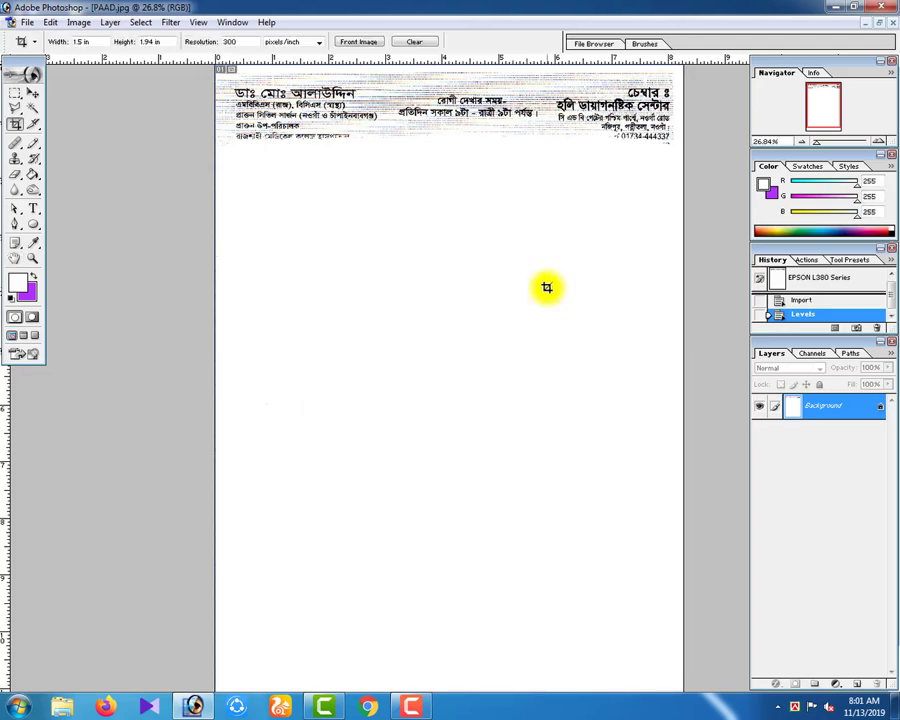
left_click(838, 7)
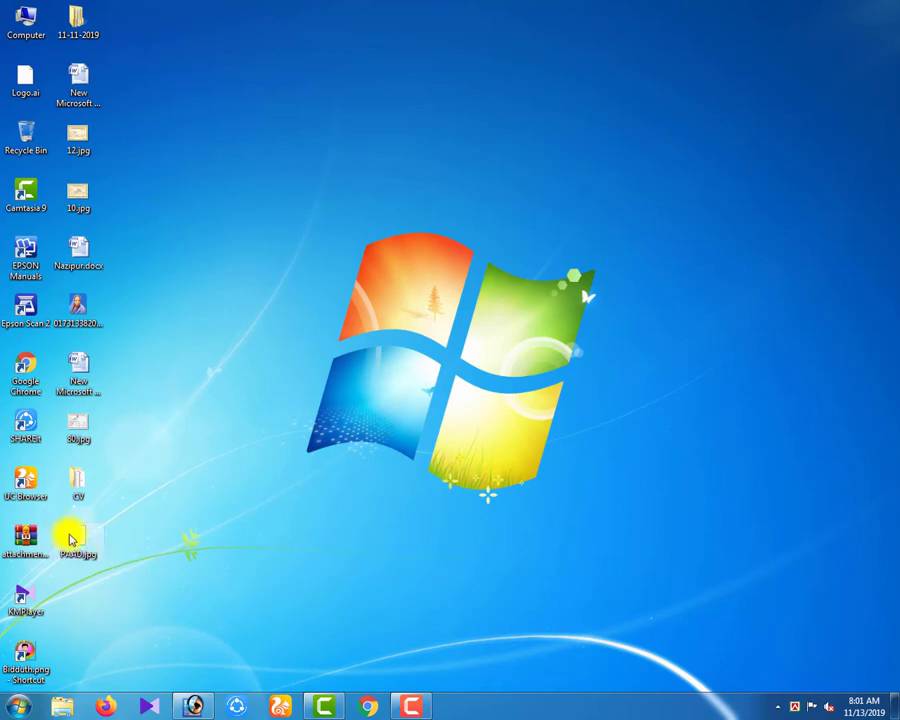
Move the PAAD.jpg icon to the third position in the second desktop column
left_click_drag(78, 542, 244, 82)
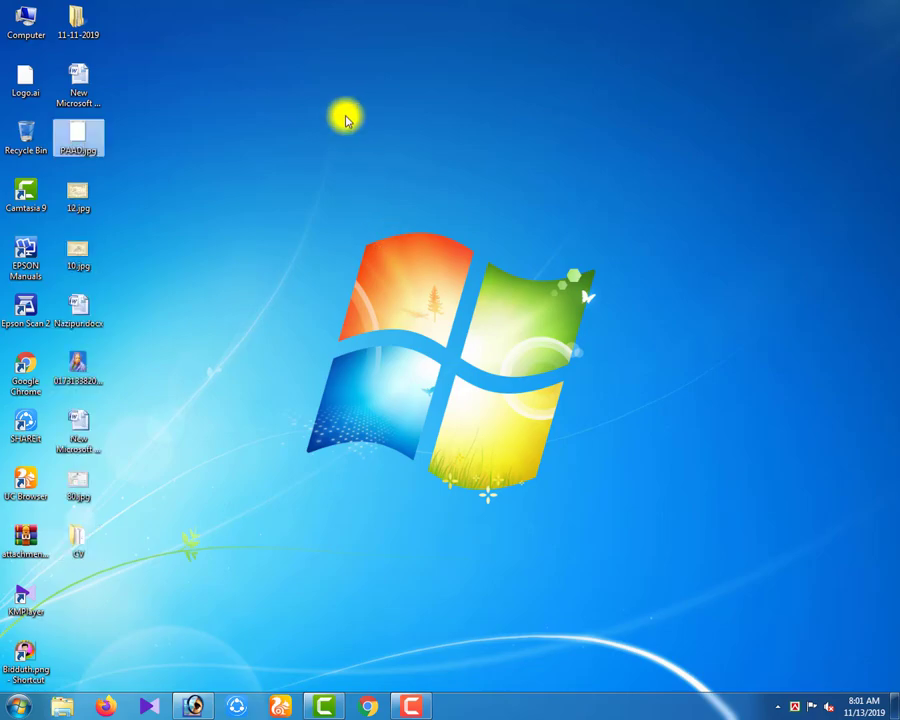
Open PAAD.jpg from the desktop in Windows Photo Viewer and zoom in and out to inspect the brightened letterhead
double_click(77, 137)
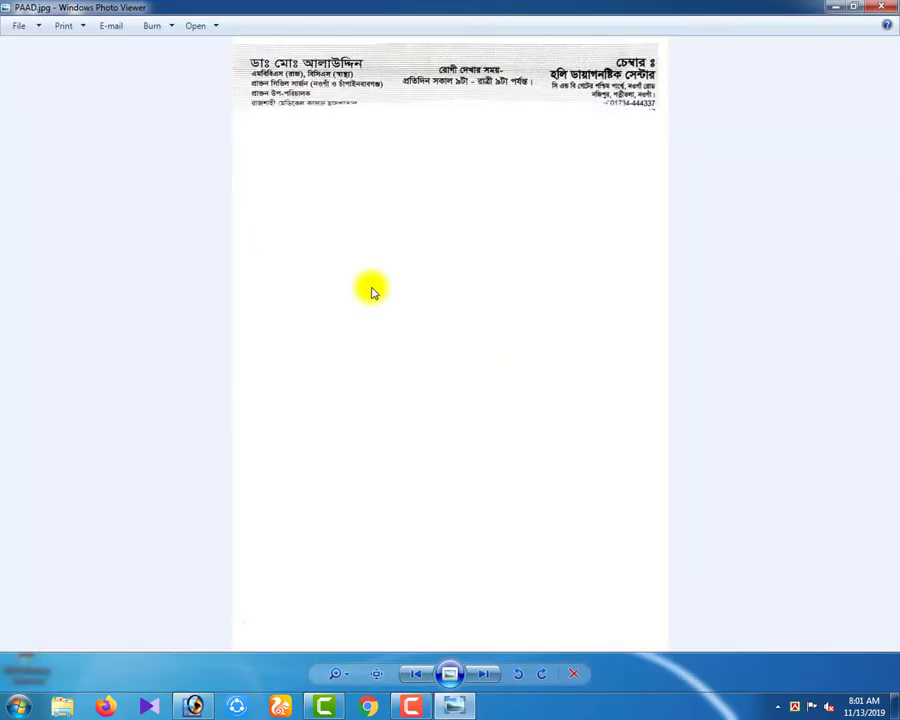
scroll(526, 38, "up", 4)
scroll(392, 66, "down", 4)
scroll(295, 68, "up", 4)
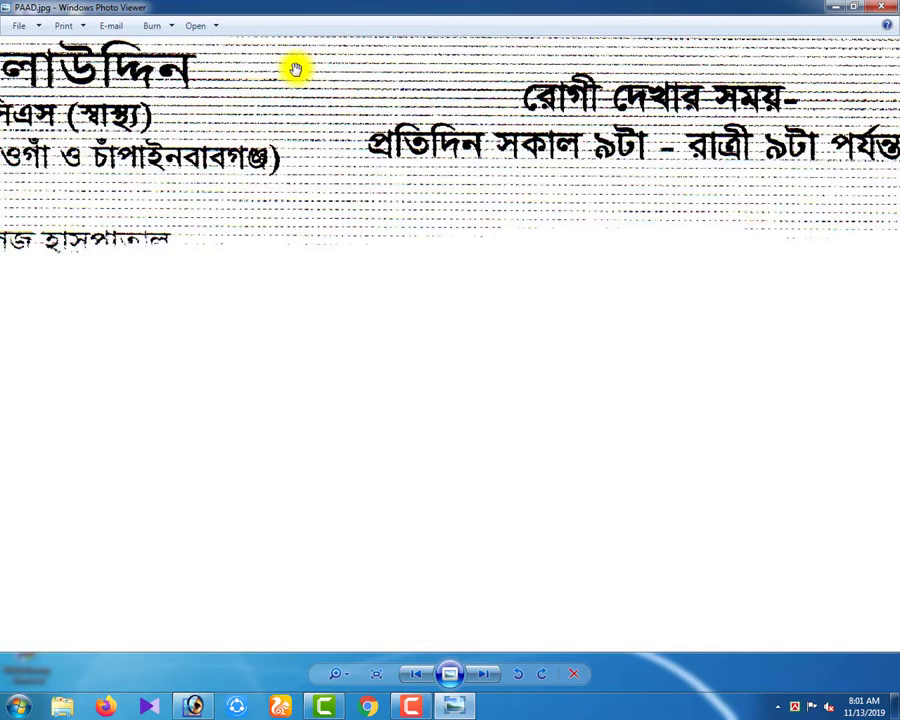
scroll(295, 68, "down", 4)
scroll(382, 156, "up", 4)
scroll(390, 154, "down", 4)
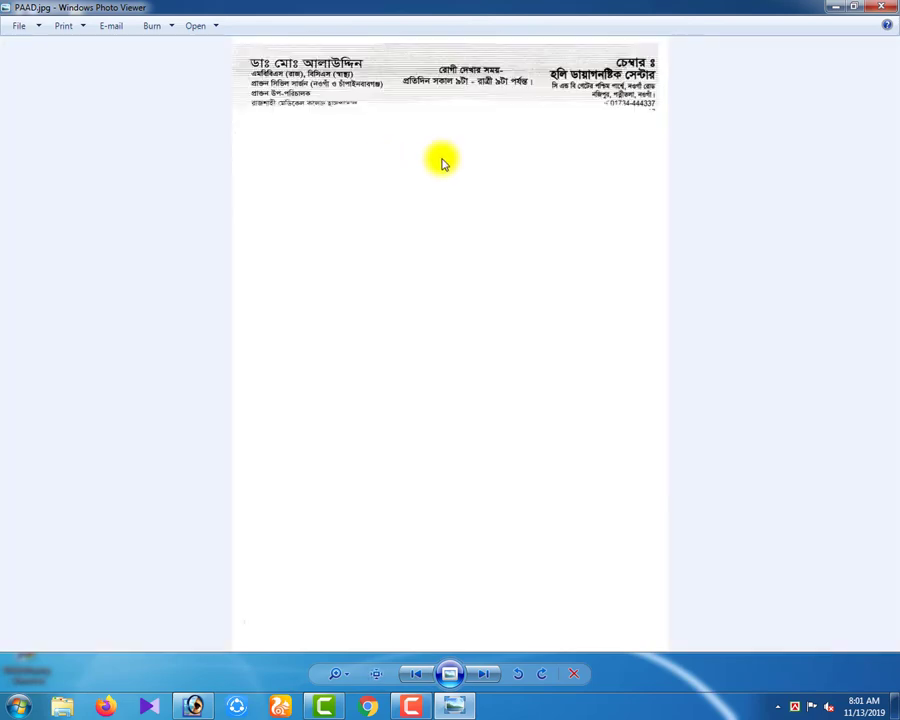
Close Photo Viewer, refresh the desktop, and bring up the screen recorder to stop recording
left_click(895, 7)
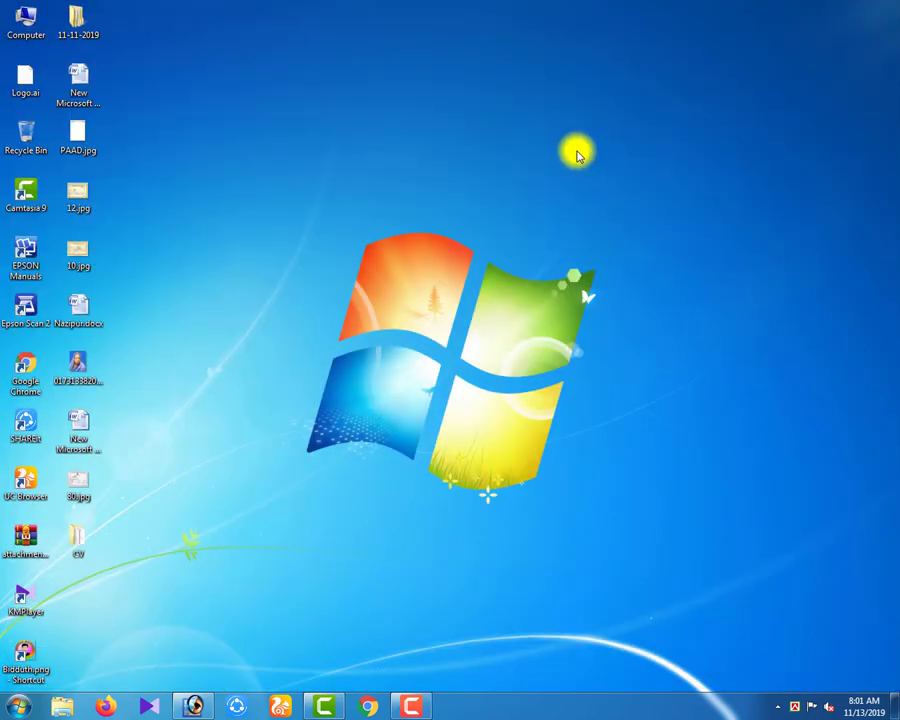
right_click(496, 128)
left_click(531, 161)
right_click(484, 124)
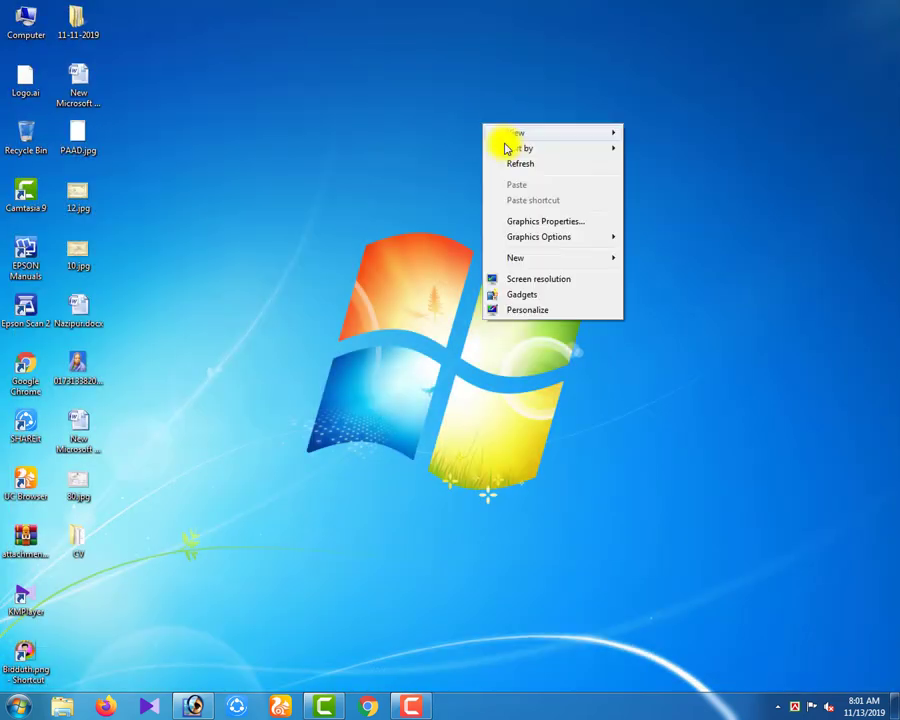
left_click(524, 165)
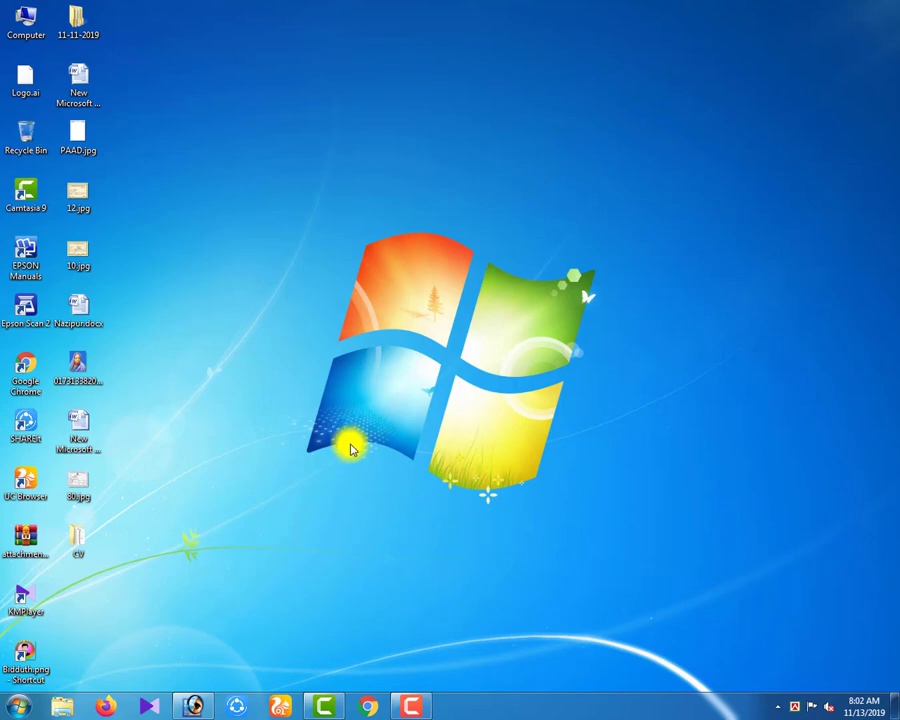
left_click(410, 706)
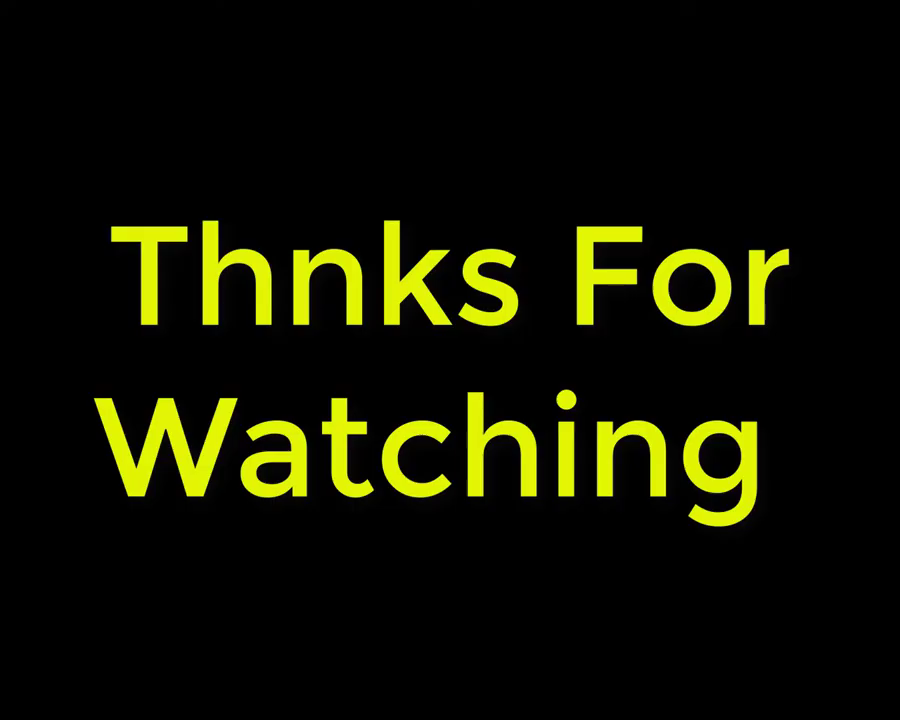